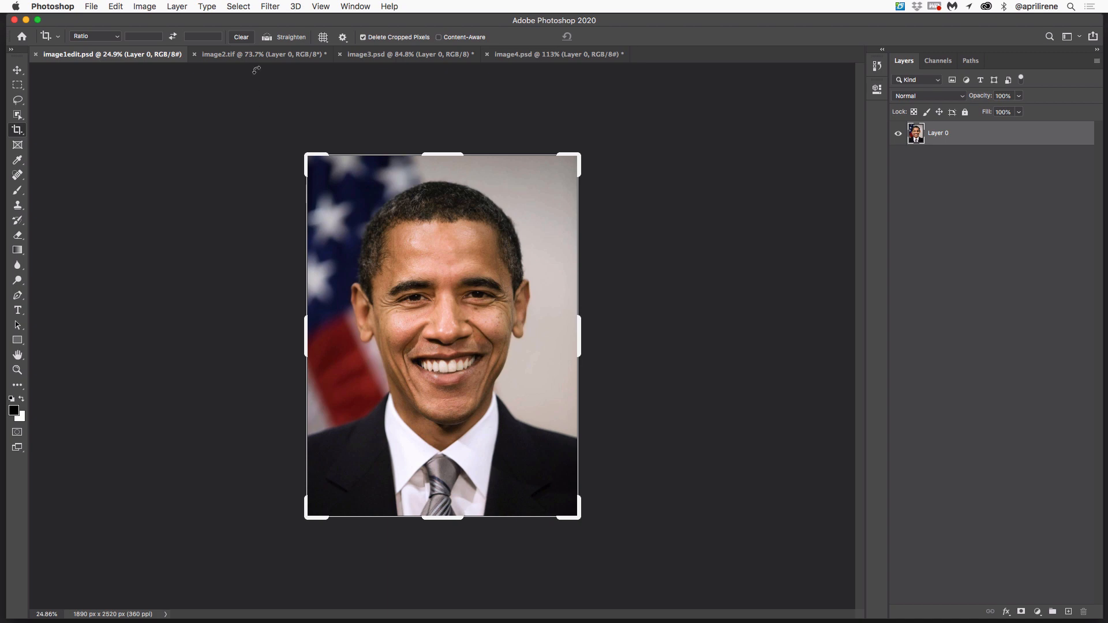
In image2.tif, turn off resampling in the image size settings and set the resolution to 180 pixels/inch.
{"action": "left_click", "coordinate": [270, 56]}
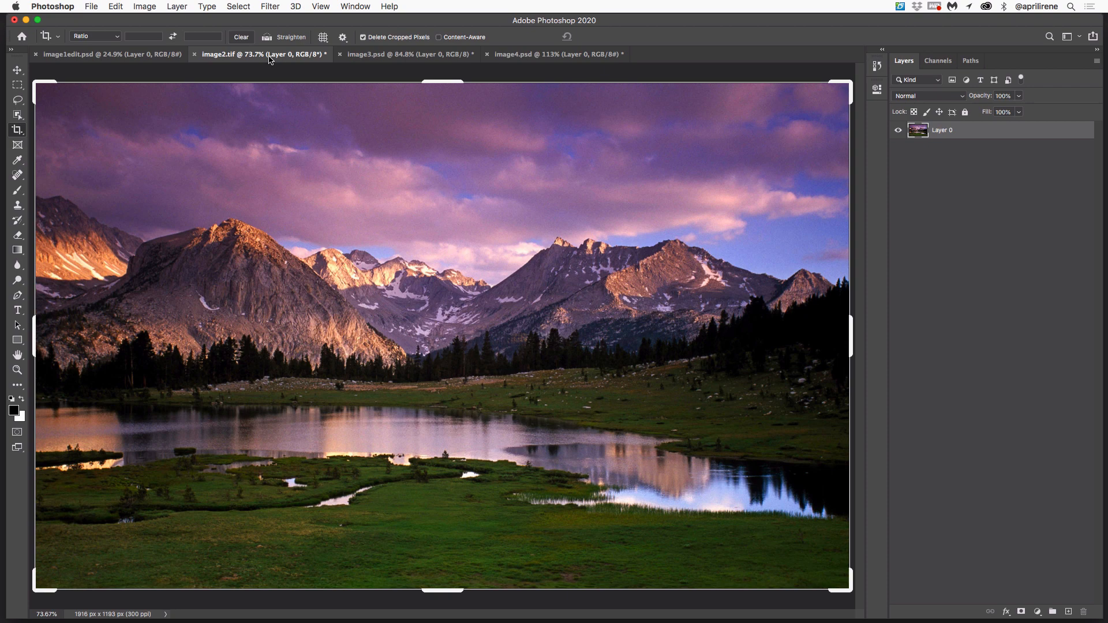
{"action": "left_click", "coordinate": [149, 8]}
{"action": "left_click", "coordinate": [164, 96]}
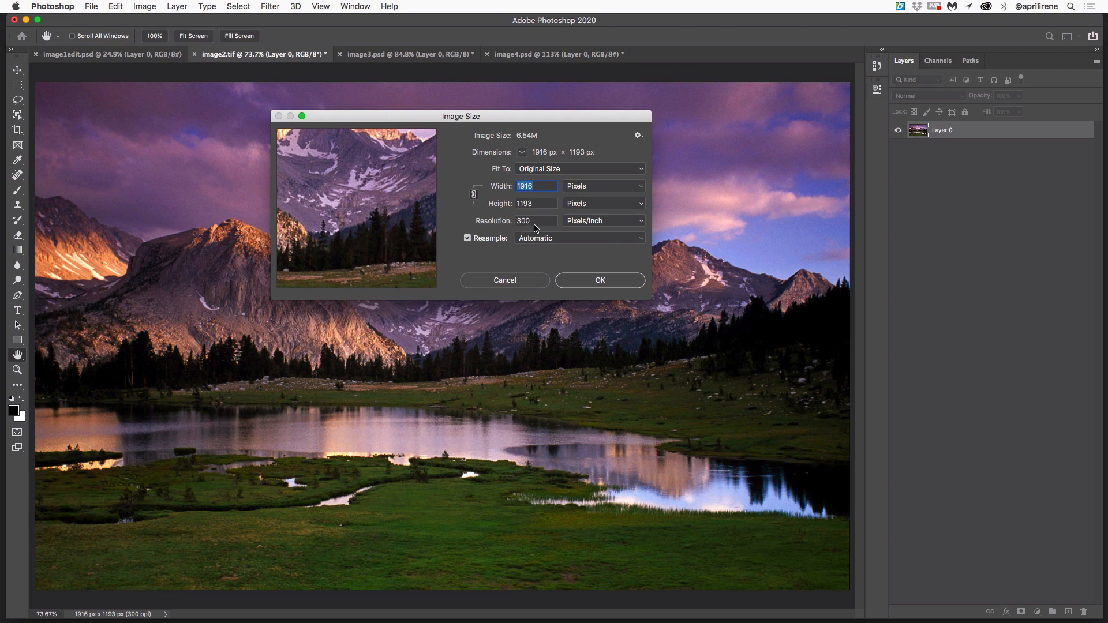
{"action": "left_click", "coordinate": [468, 238]}
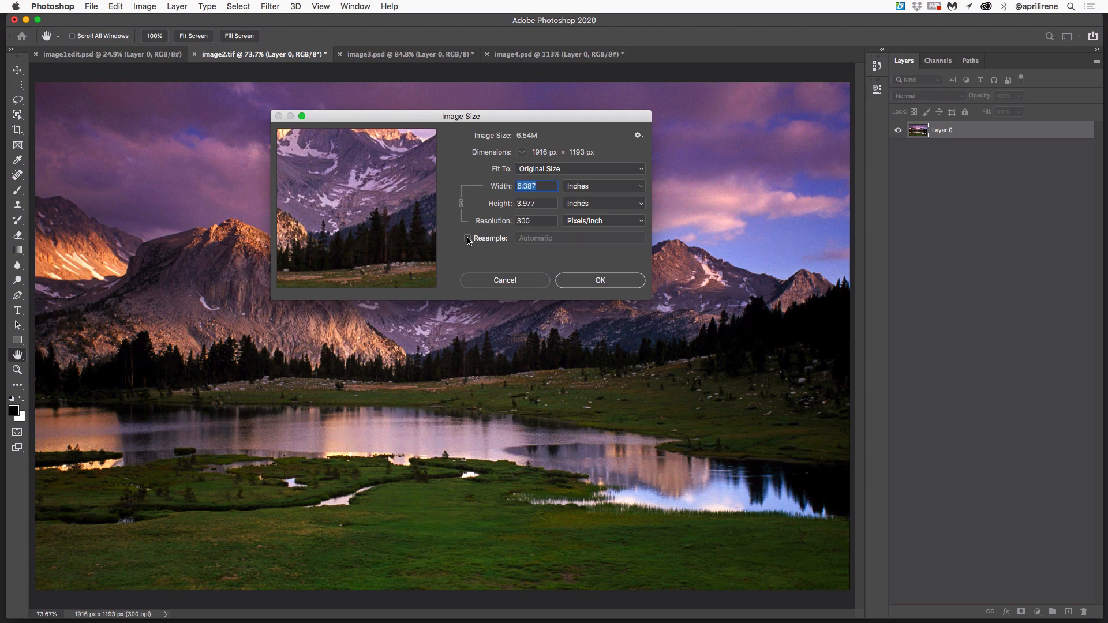
{"action": "left_click", "coordinate": [539, 220]}
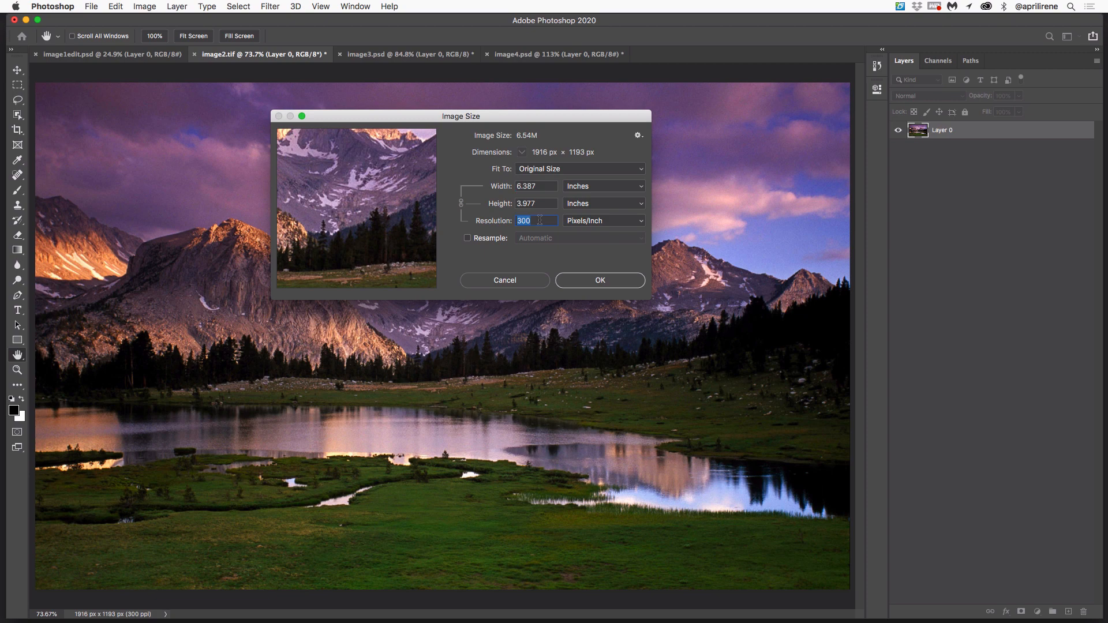
{"action": "type", "text": "180"}
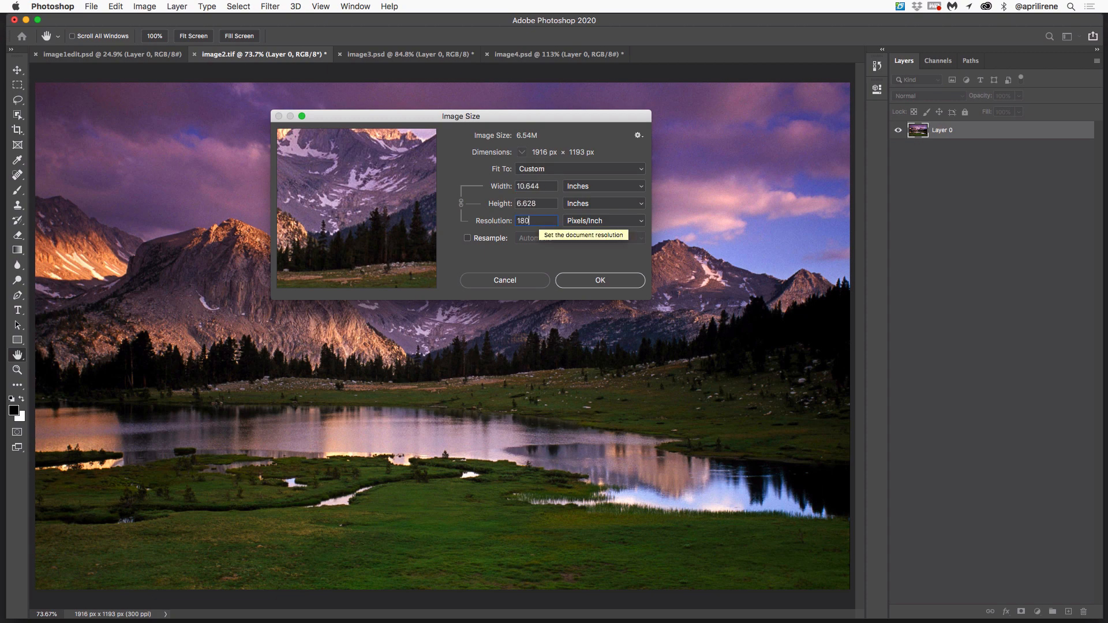
Turn resampling back on, resize image2.tif to a width of 7 inches, and return to the Crop tool.
{"action": "left_click", "coordinate": [468, 239]}
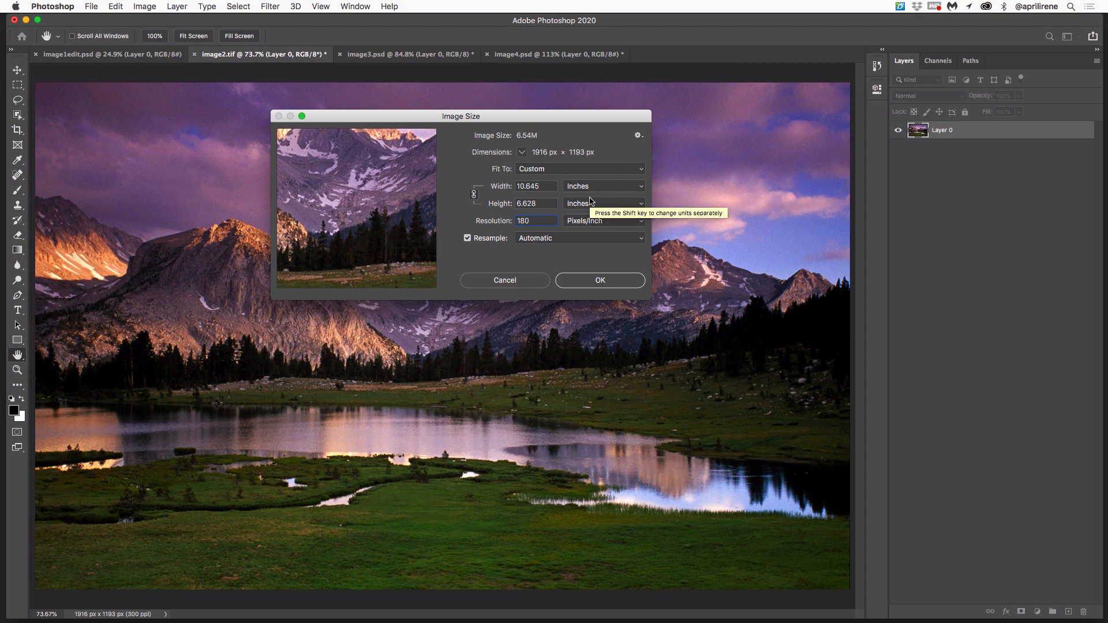
{"action": "left_click", "coordinate": [548, 188]}
{"action": "double_click", "coordinate": [548, 188]}
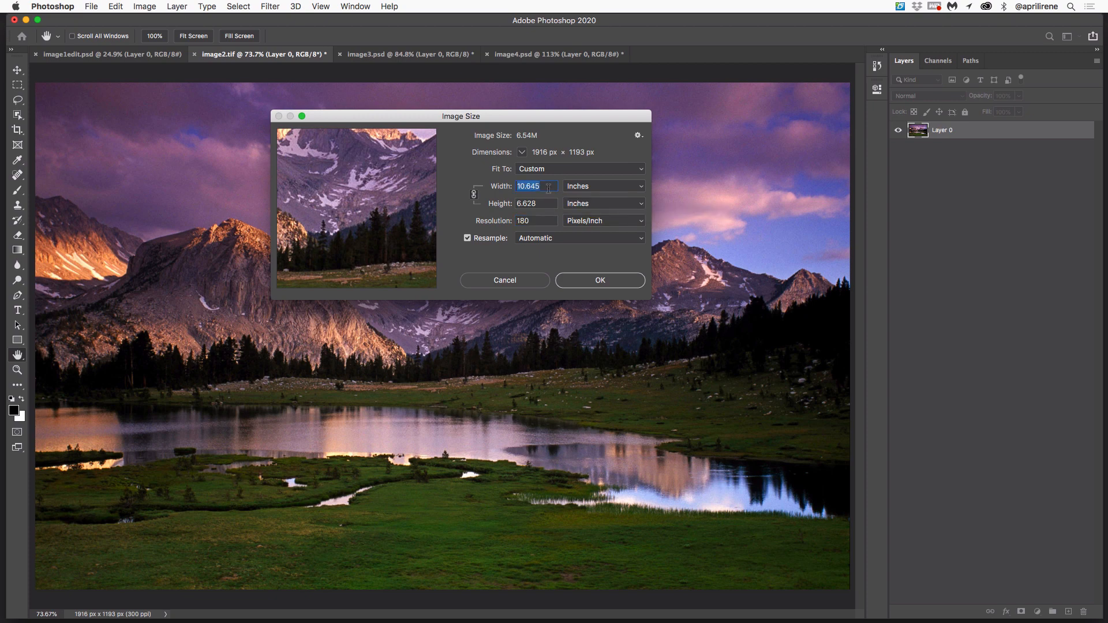
{"action": "type", "text": "7"}
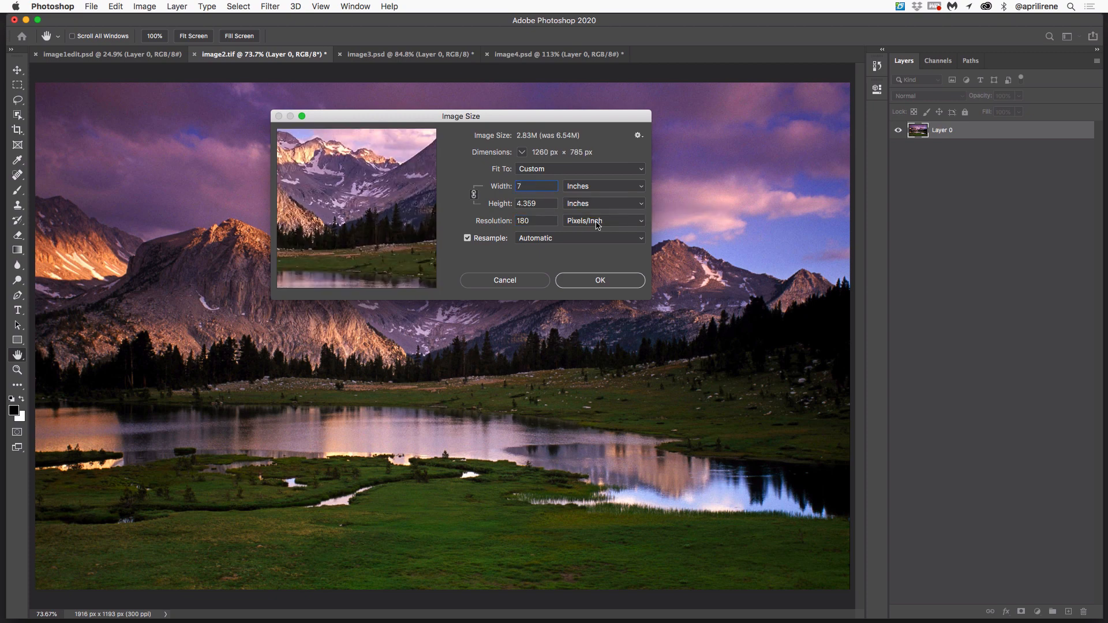
{"action": "left_click", "coordinate": [606, 283]}
{"action": "key", "text": "c"}
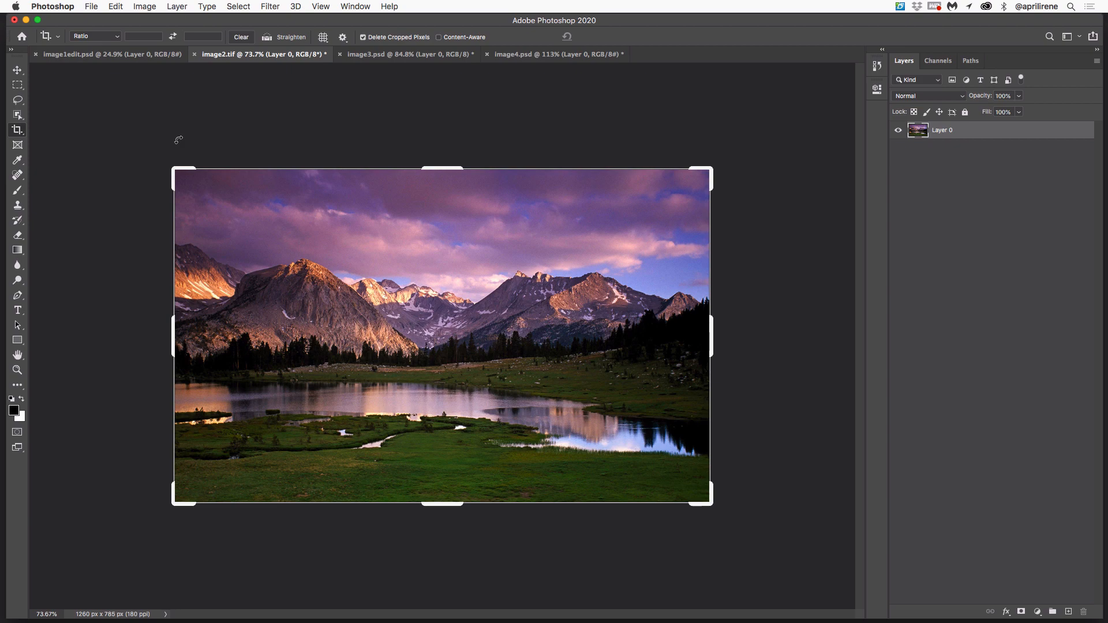
Save the resized landscape as image2.tif in TIFF format in the current folder, with no image compression.
{"action": "left_click", "coordinate": [91, 7]}
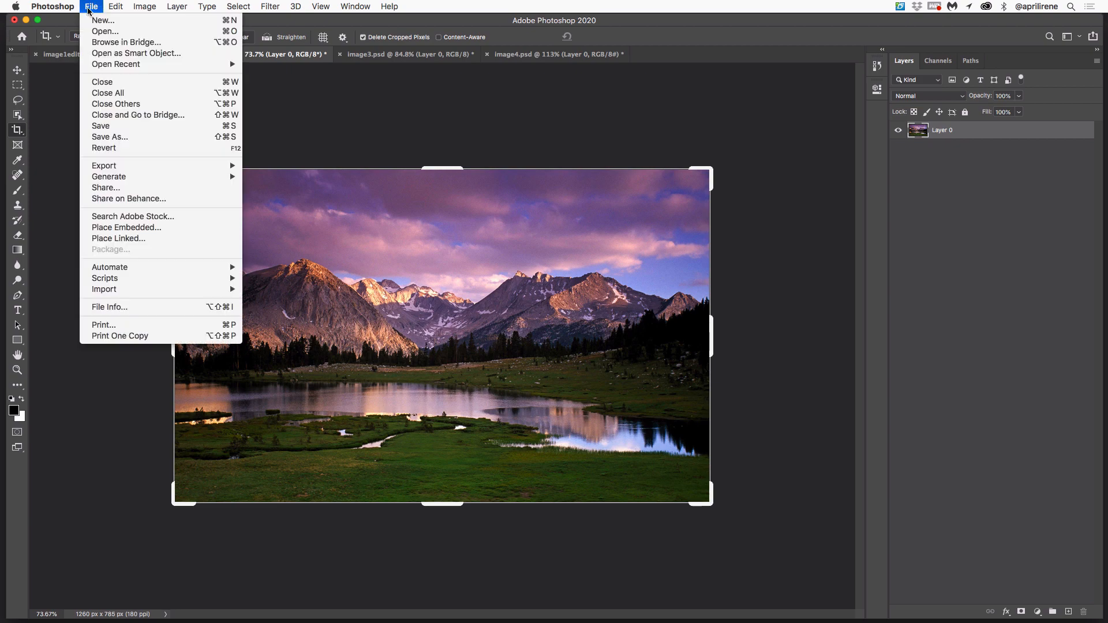
{"action": "left_click", "coordinate": [116, 138]}
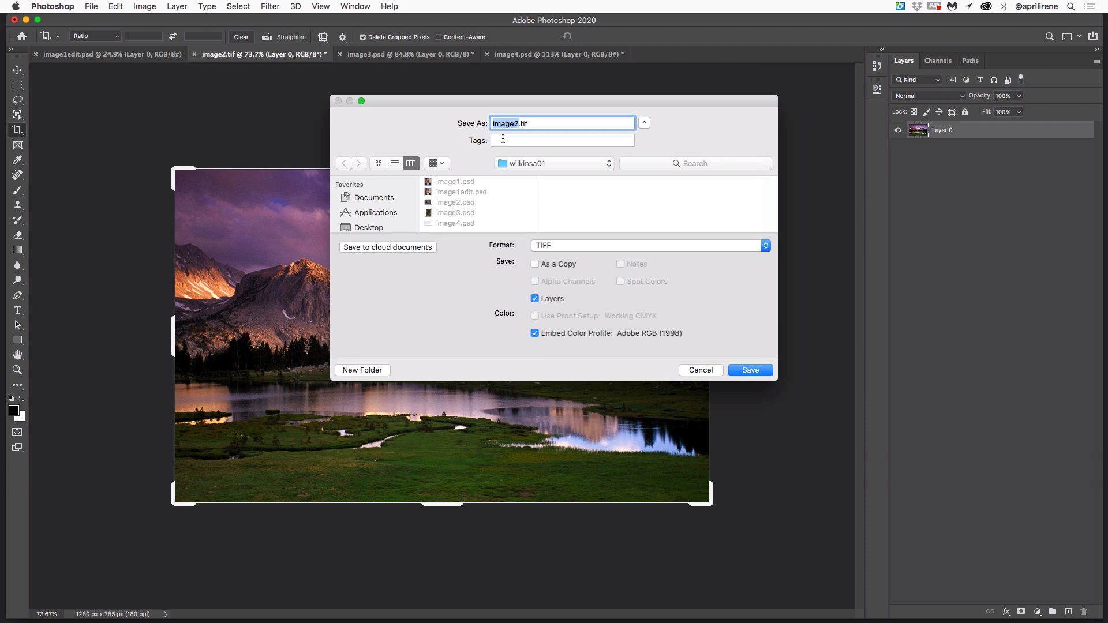
{"action": "left_click", "coordinate": [525, 164]}
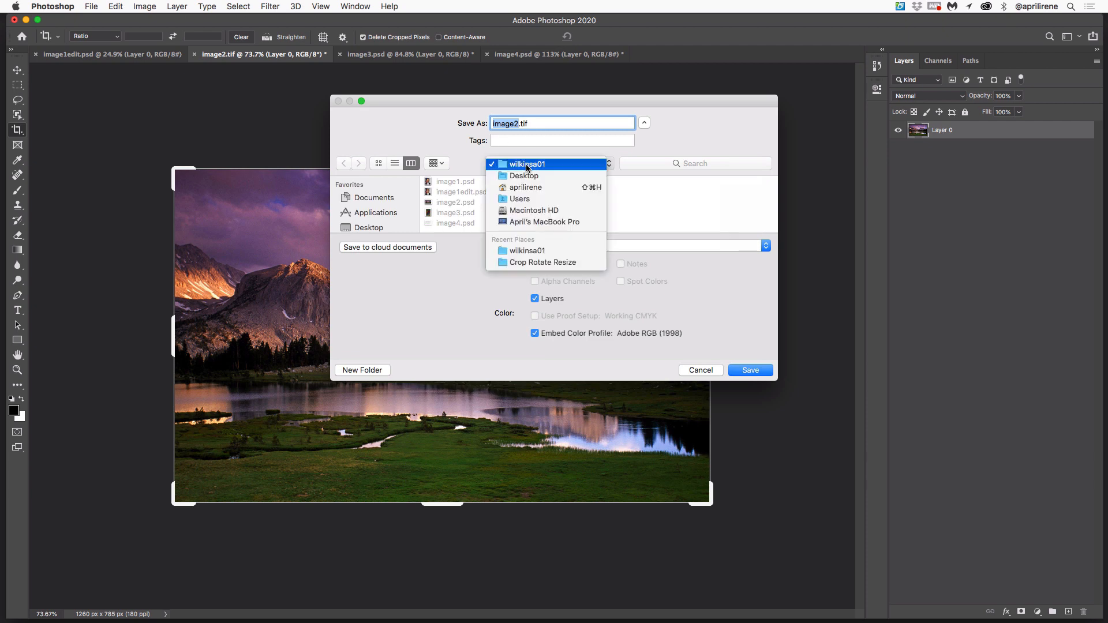
{"action": "left_click", "coordinate": [526, 164]}
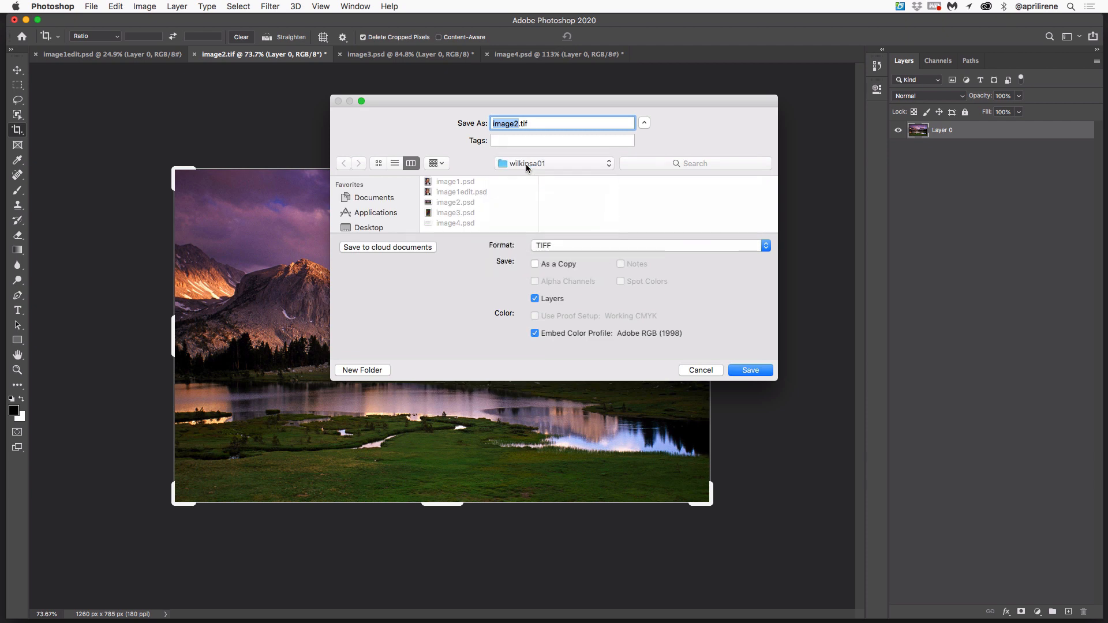
{"action": "left_click", "coordinate": [553, 245]}
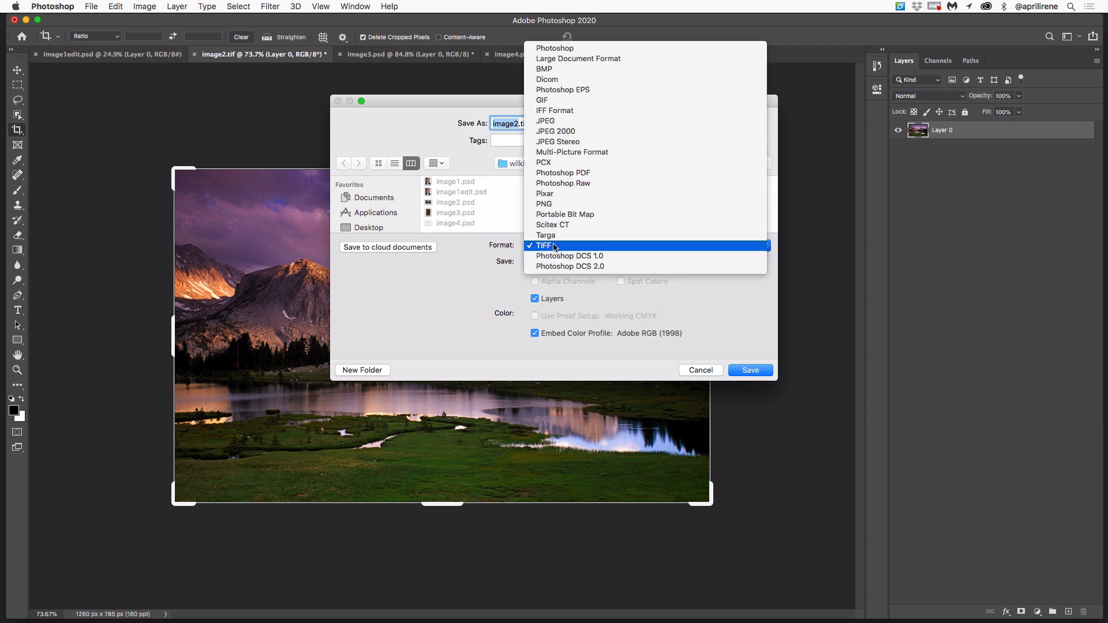
{"action": "left_click", "coordinate": [553, 245]}
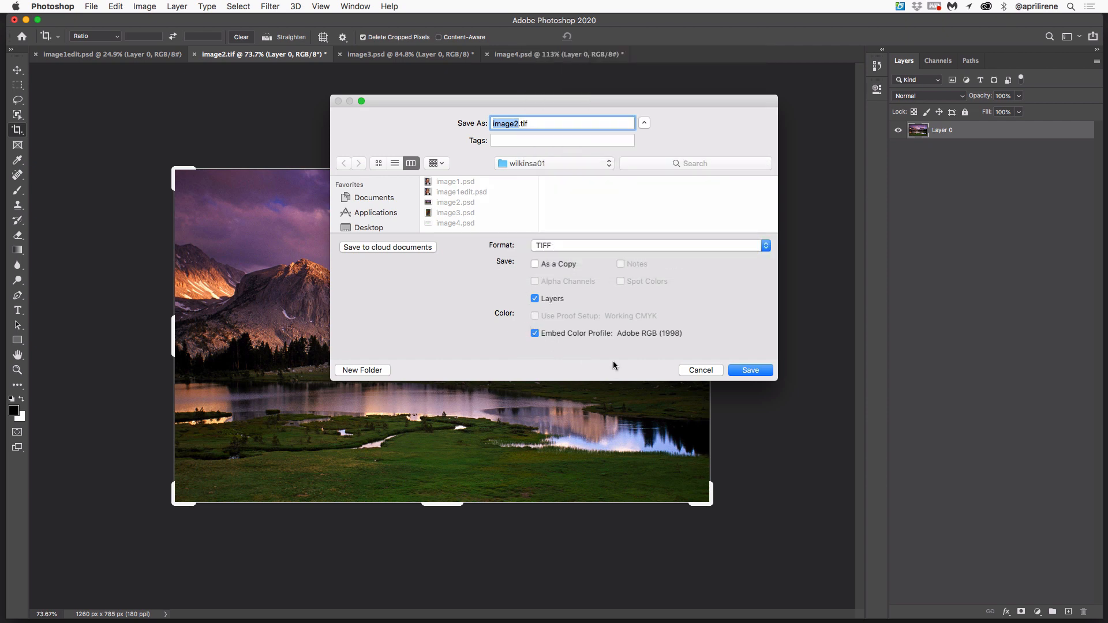
{"action": "left_click", "coordinate": [751, 371]}
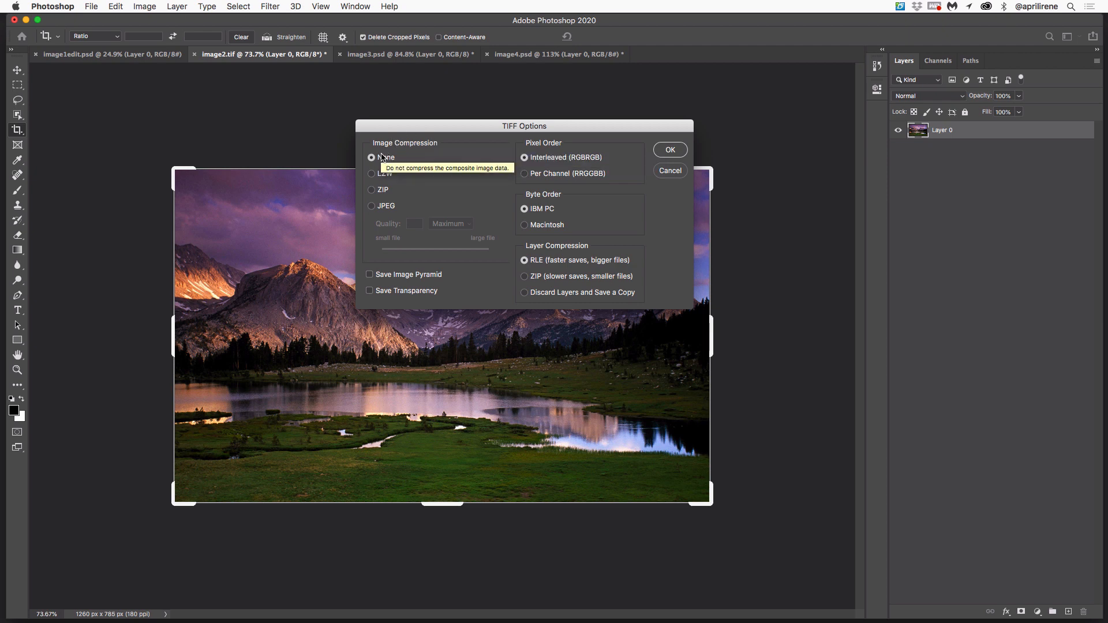
{"action": "left_click", "coordinate": [670, 152]}
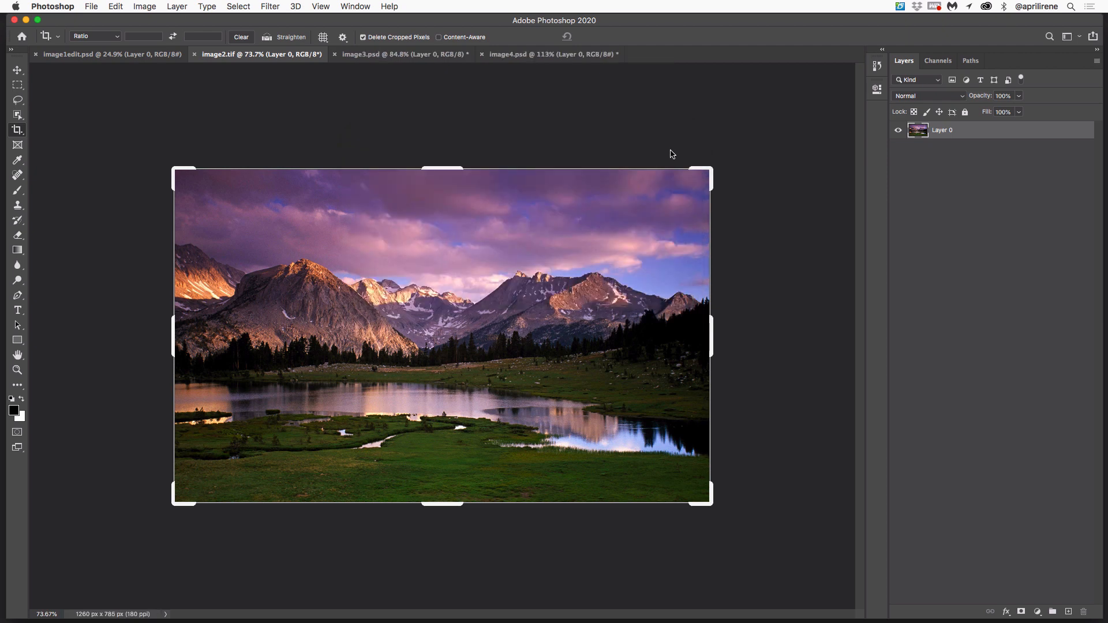
Flip the mirrored cat poster in image3.psd horizontally.
{"action": "left_click", "coordinate": [398, 54]}
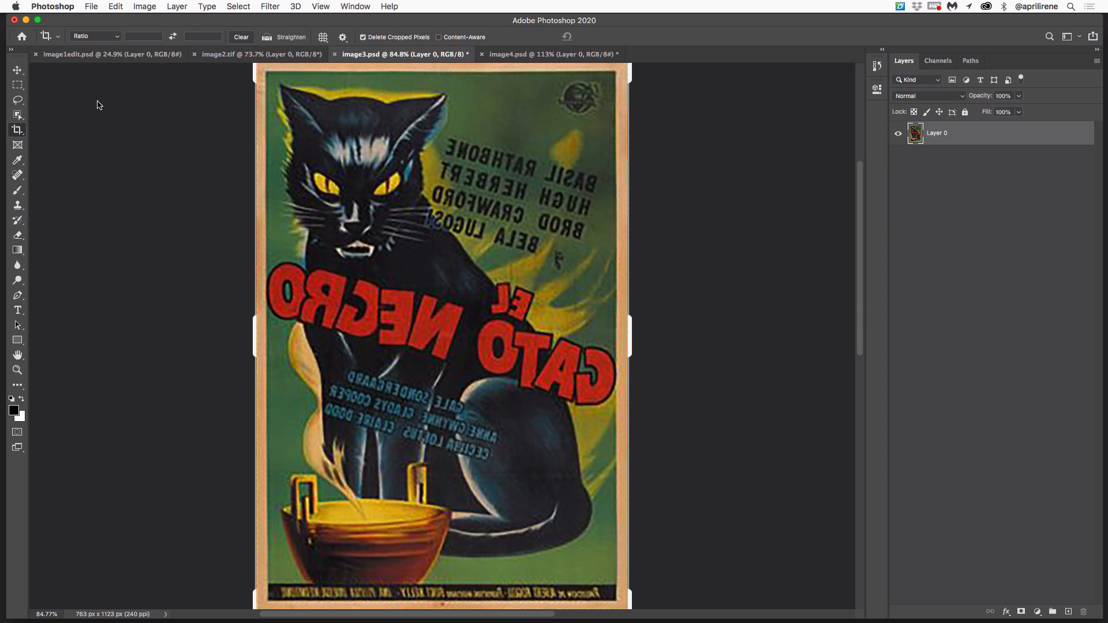
{"action": "left_click", "coordinate": [116, 6]}
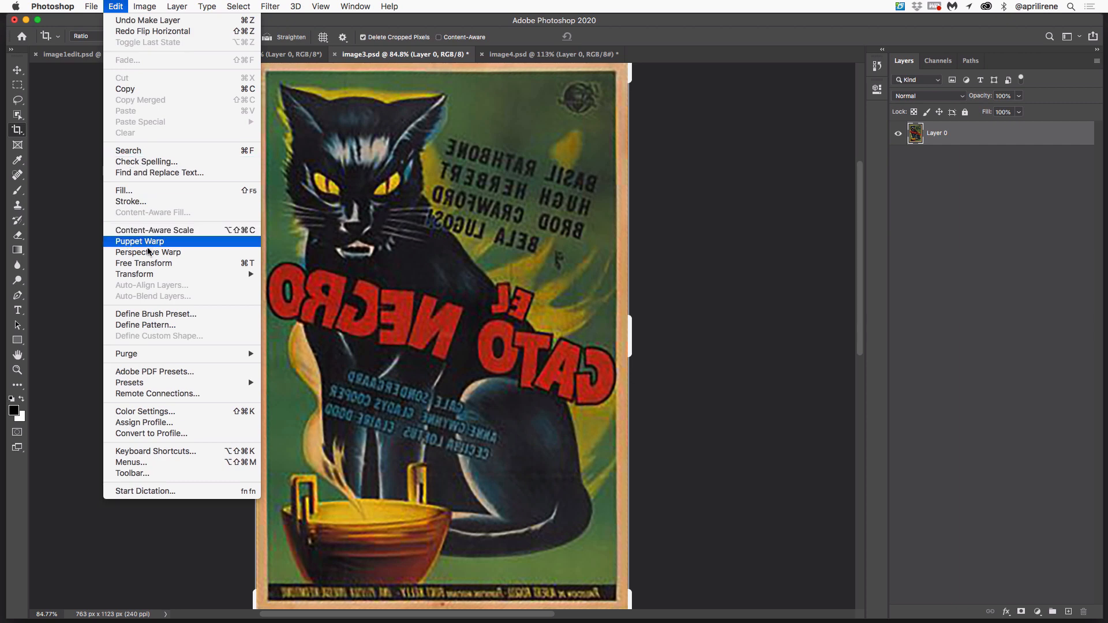
{"action": "mouse_move", "coordinate": [154, 275]}
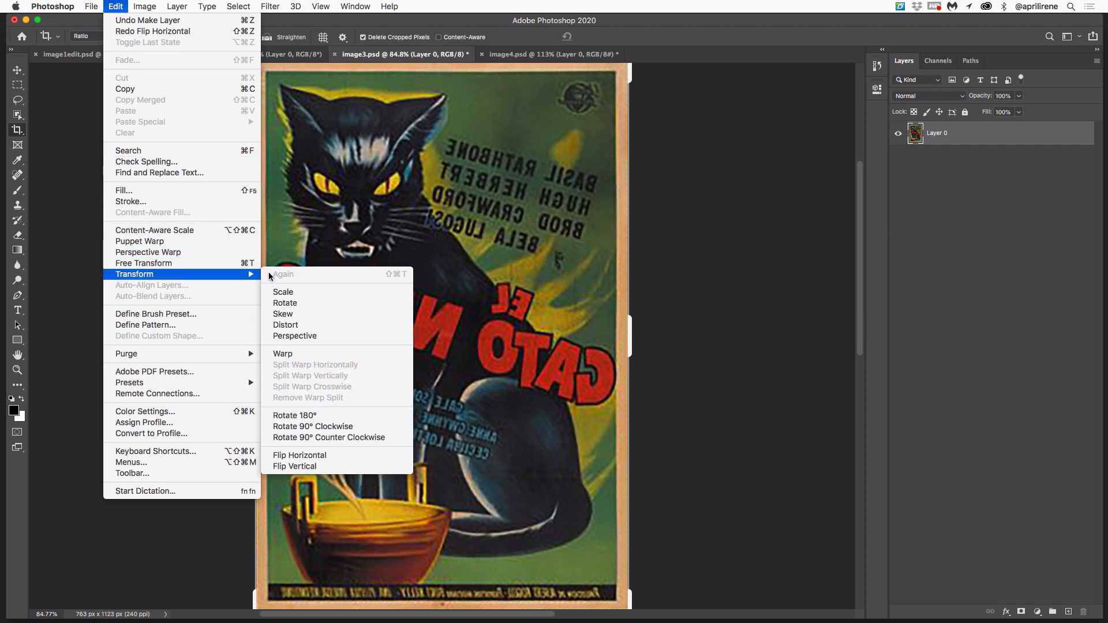
{"action": "left_click", "coordinate": [303, 455]}
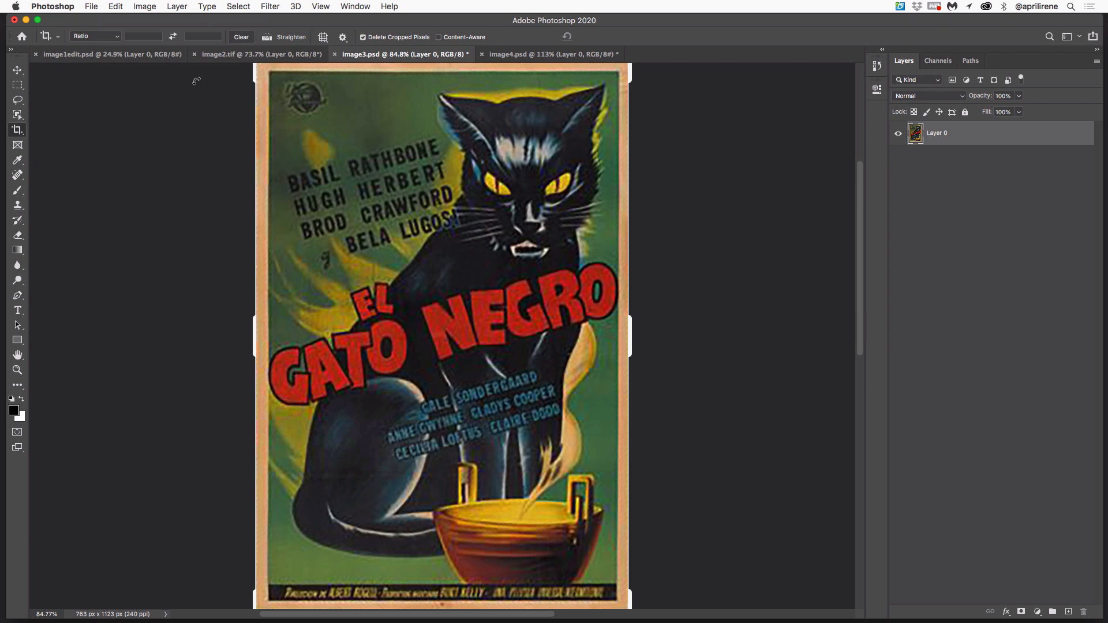
Turn off resampling in the poster's image size settings and set its resolution to 72 pixels/inch.
{"action": "left_click", "coordinate": [146, 7]}
{"action": "left_click", "coordinate": [168, 95]}
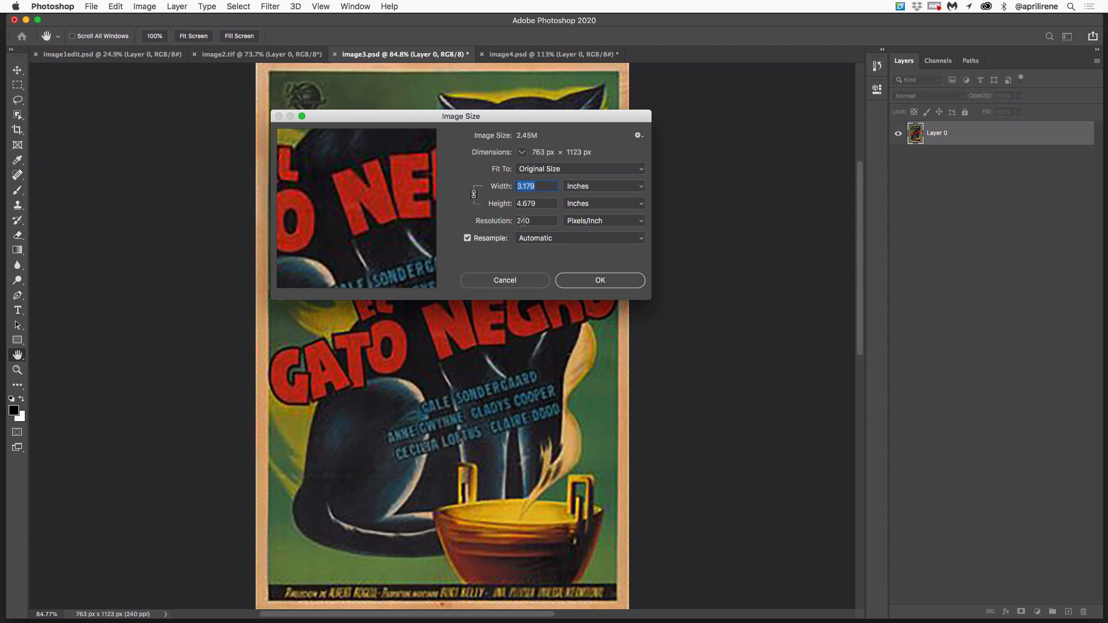
{"action": "left_click", "coordinate": [468, 239]}
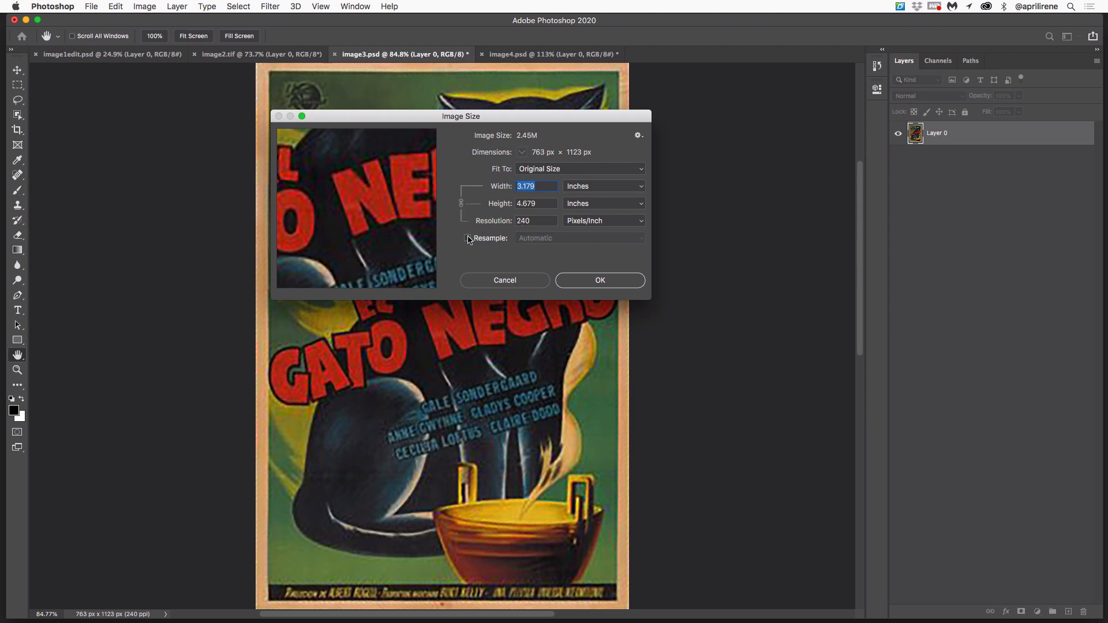
{"action": "double_click", "coordinate": [539, 221]}
{"action": "type", "text": "72"}
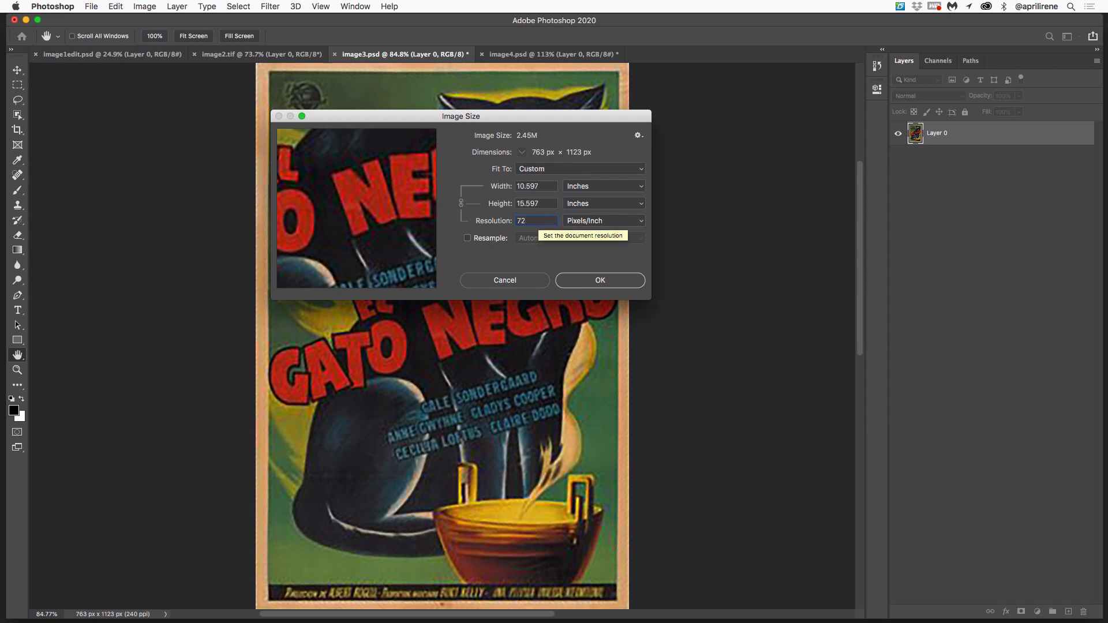
Turn resampling back on, resize the poster to a height of 1200 pixels, and return to the Crop tool.
{"action": "left_click", "coordinate": [468, 238]}
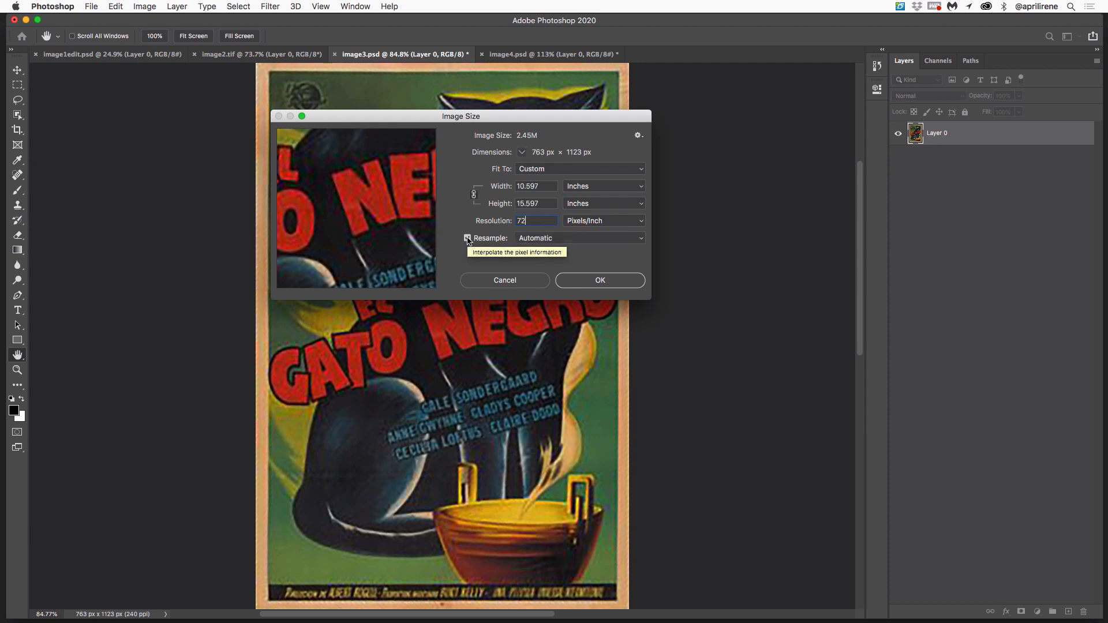
{"action": "left_click", "coordinate": [586, 187]}
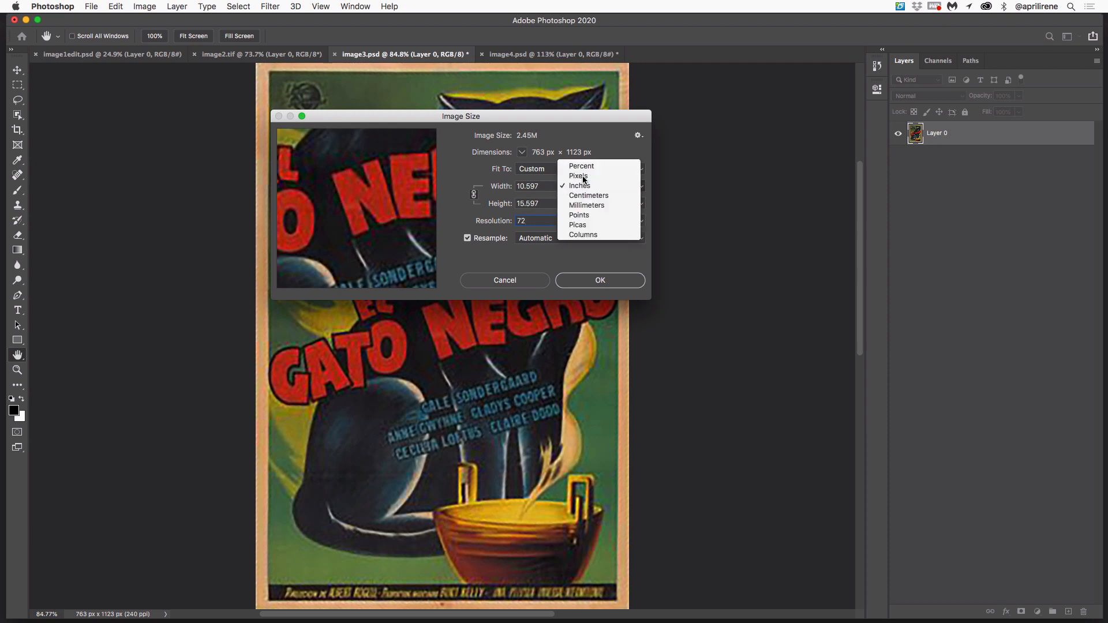
{"action": "left_click", "coordinate": [582, 178]}
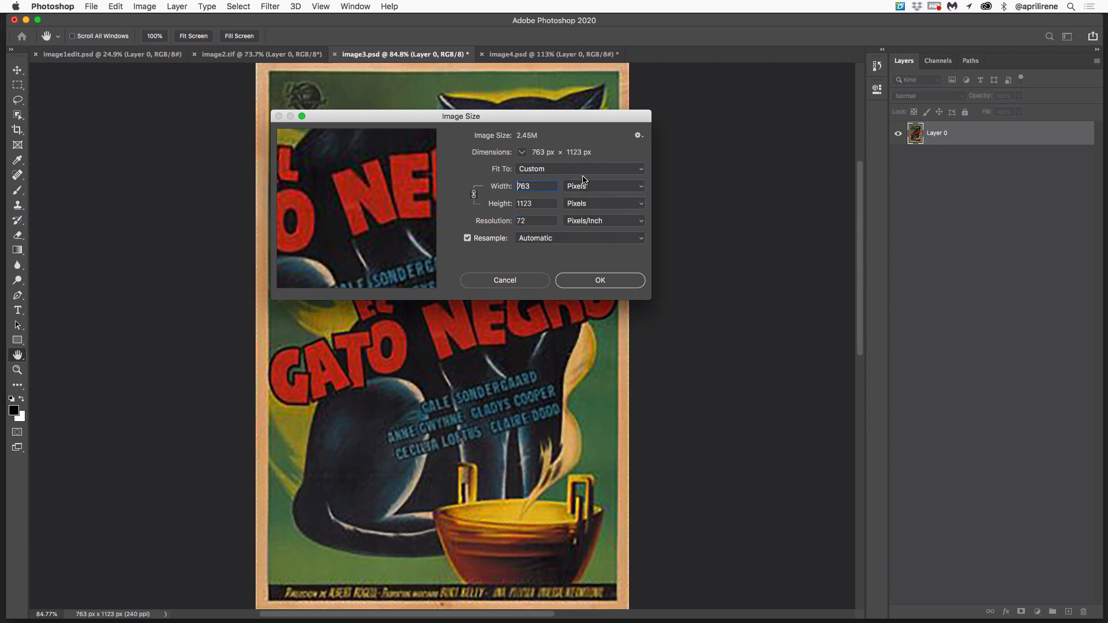
{"action": "double_click", "coordinate": [544, 203]}
{"action": "type", "text": "1"}
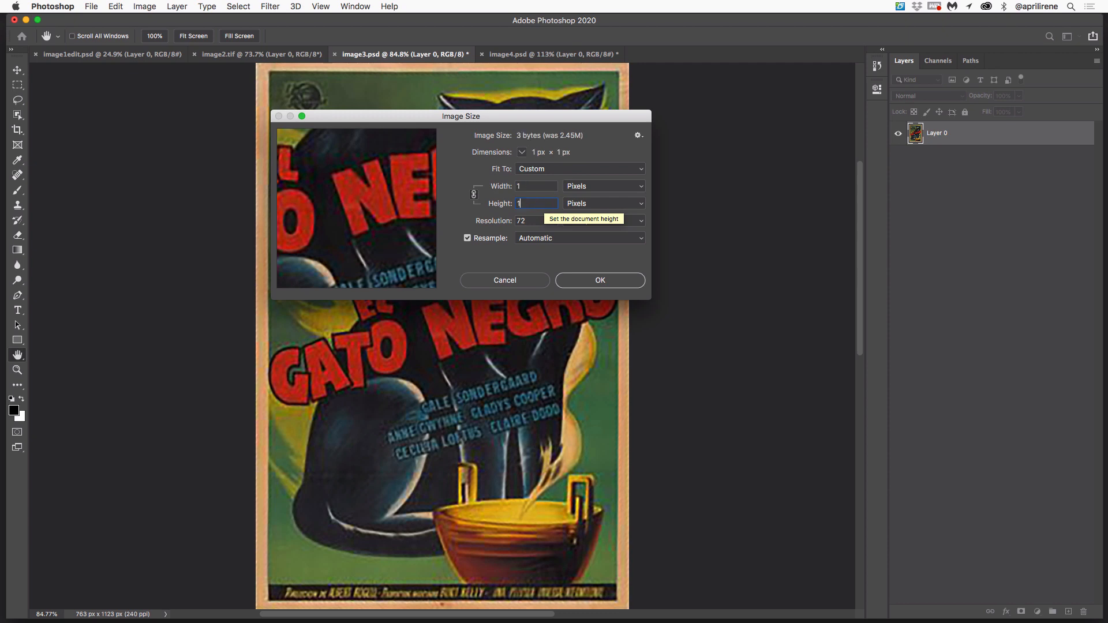
{"action": "type", "text": "200"}
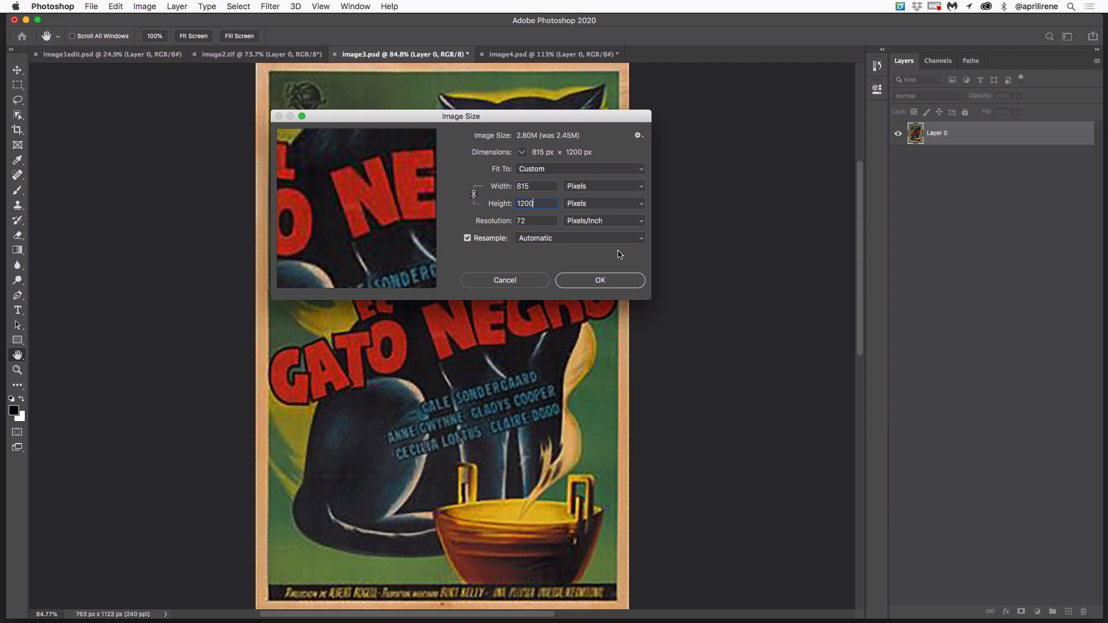
{"action": "left_click", "coordinate": [615, 282]}
{"action": "key", "text": "c"}
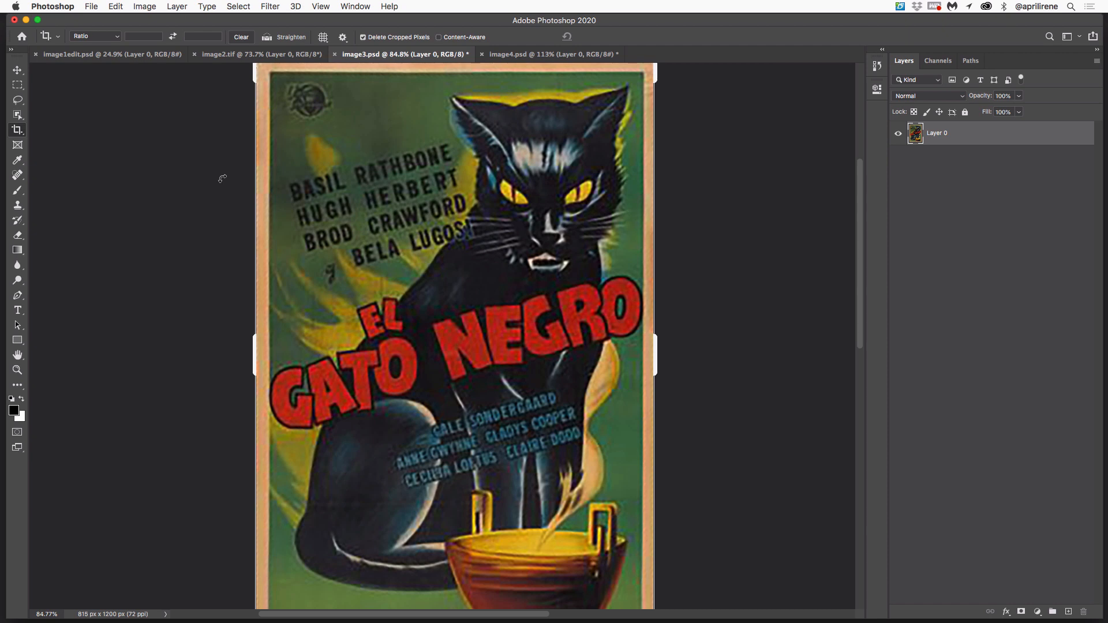
Export the poster as image3.jpg in JPG format at 100% quality into the current folder.
{"action": "left_click", "coordinate": [91, 6]}
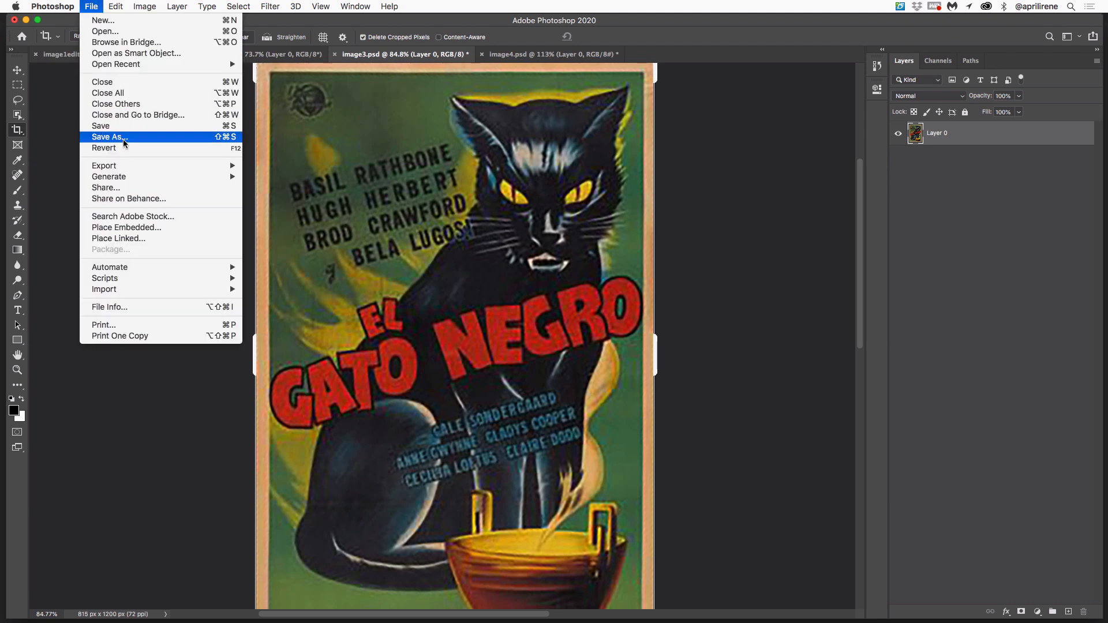
{"action": "mouse_move", "coordinate": [126, 168]}
{"action": "left_click", "coordinate": [275, 178]}
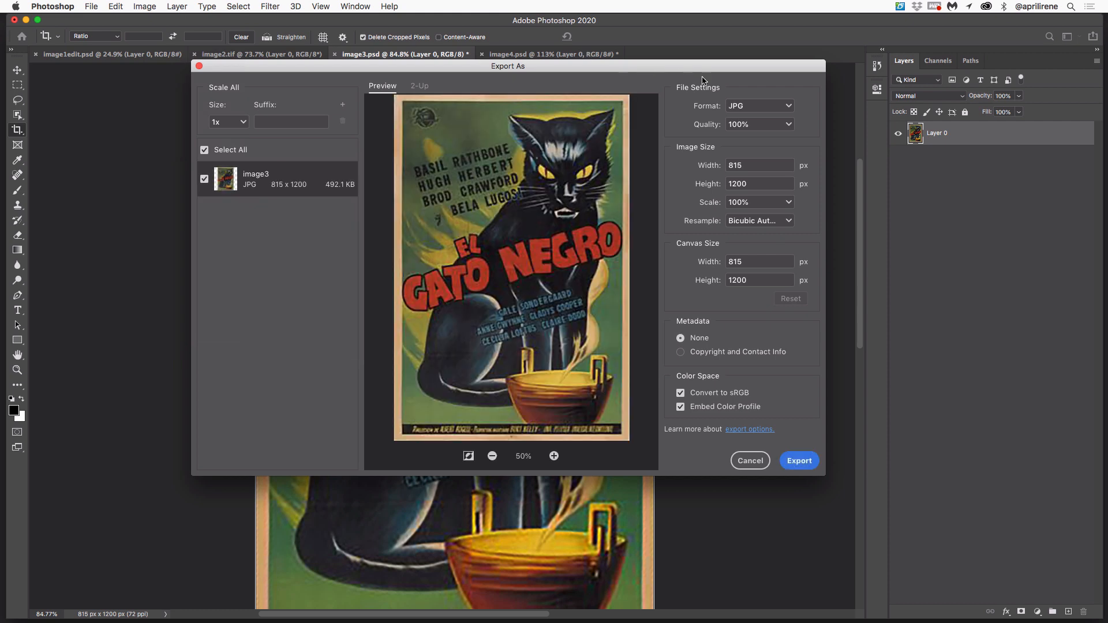
{"action": "left_click", "coordinate": [739, 108]}
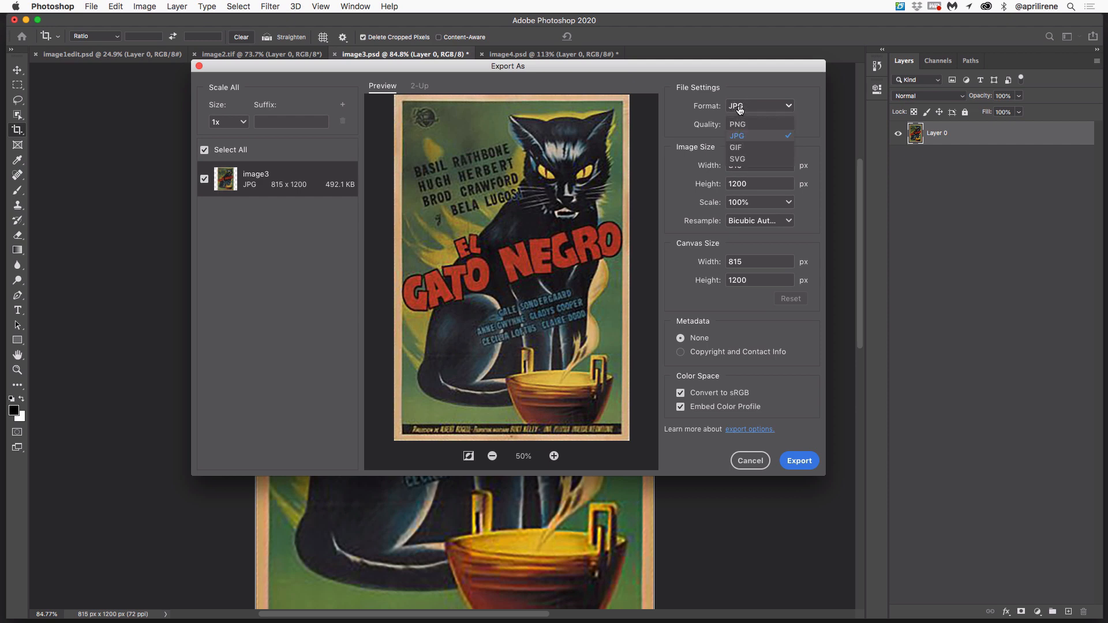
{"action": "left_click", "coordinate": [738, 134]}
{"action": "left_click", "coordinate": [740, 110]}
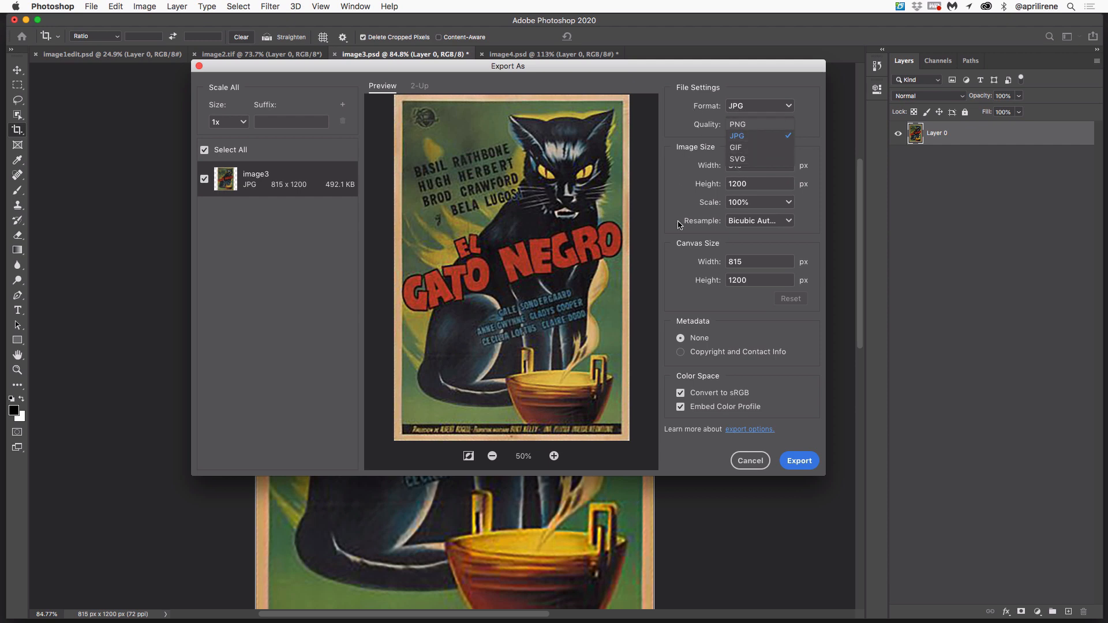
{"action": "left_click", "coordinate": [675, 275]}
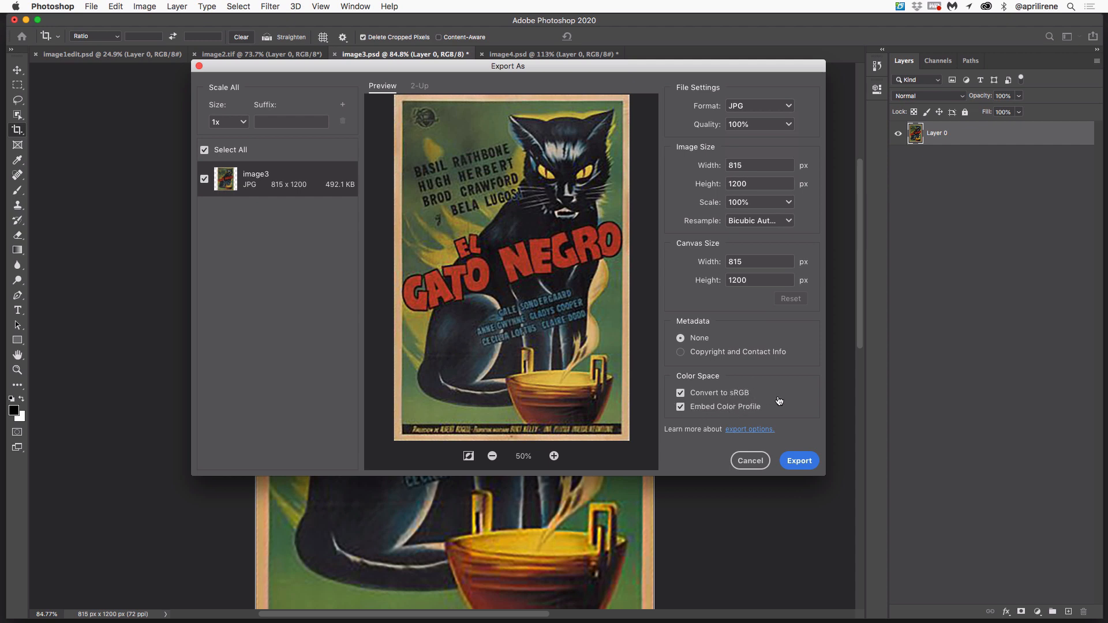
{"action": "left_click", "coordinate": [799, 462]}
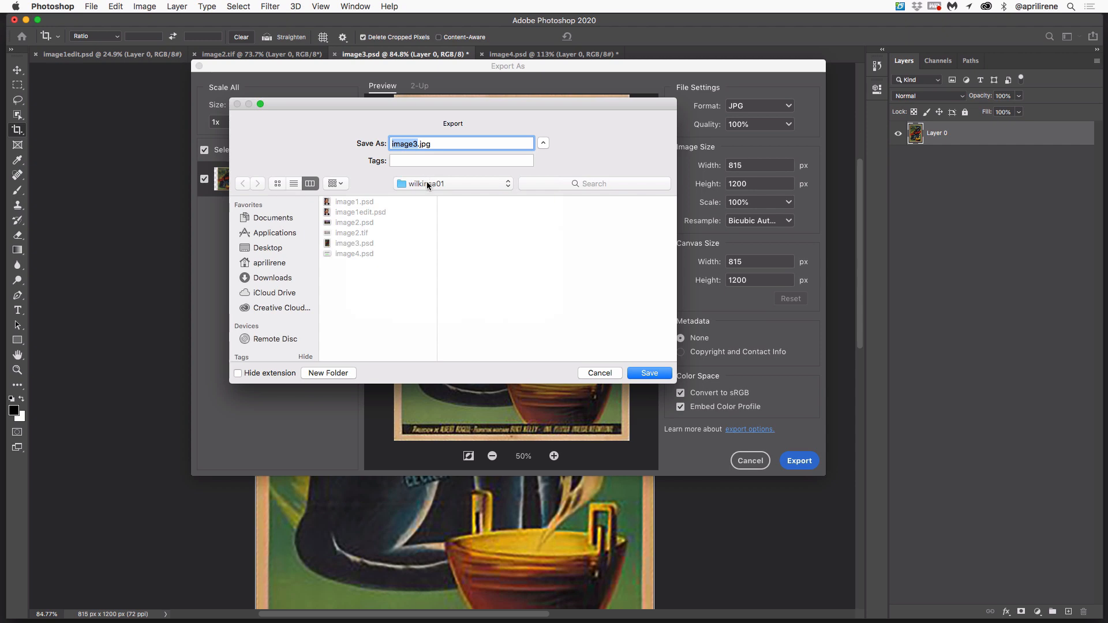
{"action": "left_click", "coordinate": [649, 373]}
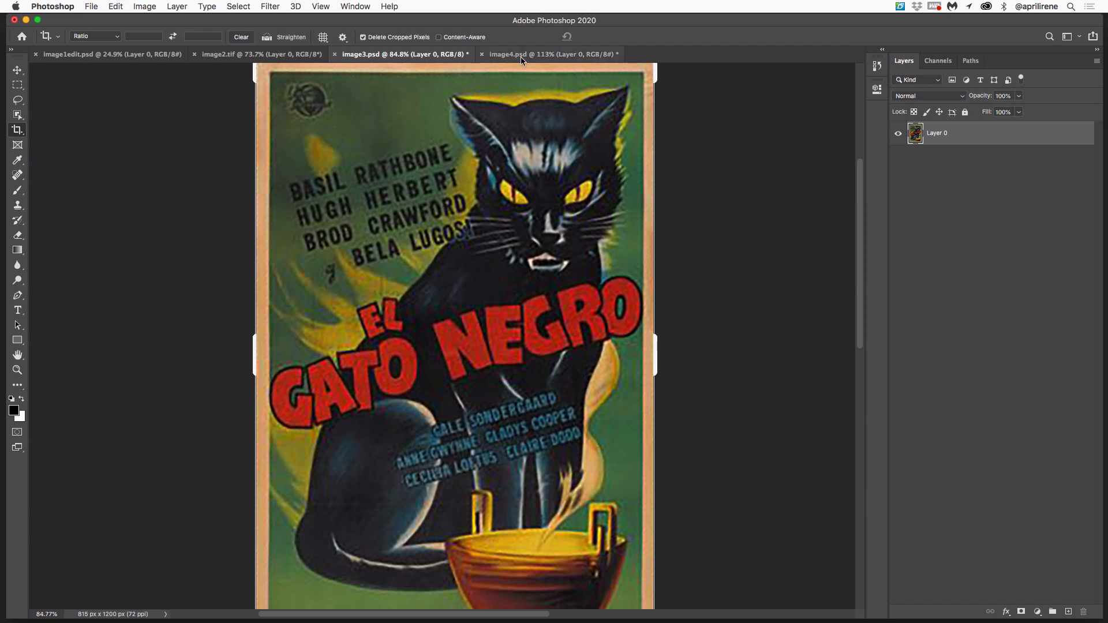
Switch to image4.psd and flip its mirrored web page screenshot horizontally.
{"action": "left_click", "coordinate": [522, 54]}
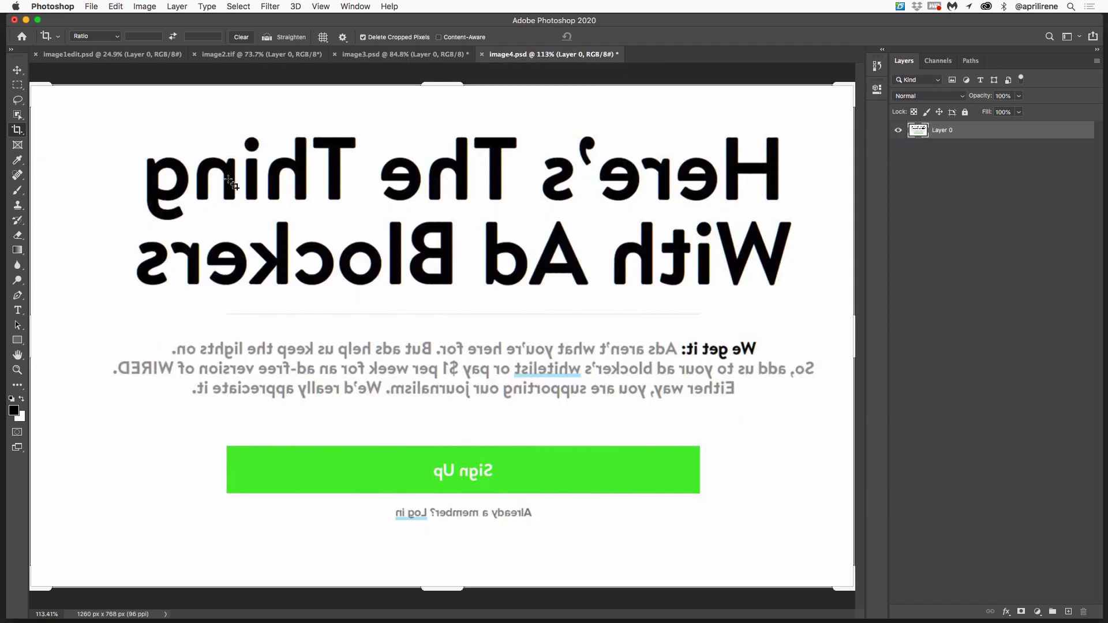
{"action": "left_click", "coordinate": [115, 6]}
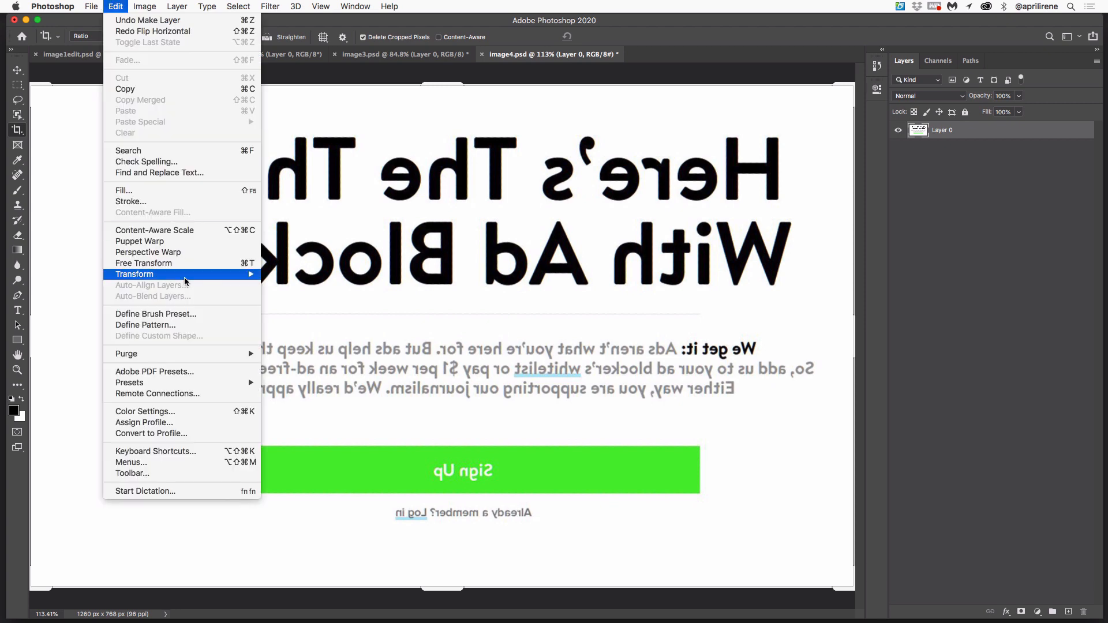
{"action": "mouse_move", "coordinate": [200, 278]}
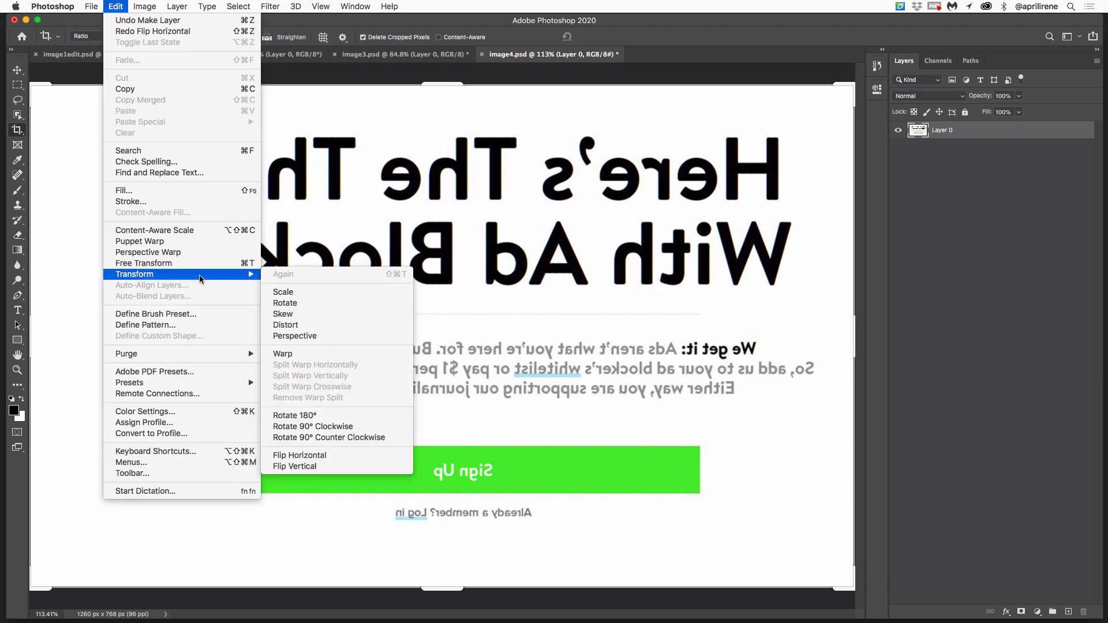
{"action": "left_click", "coordinate": [314, 456]}
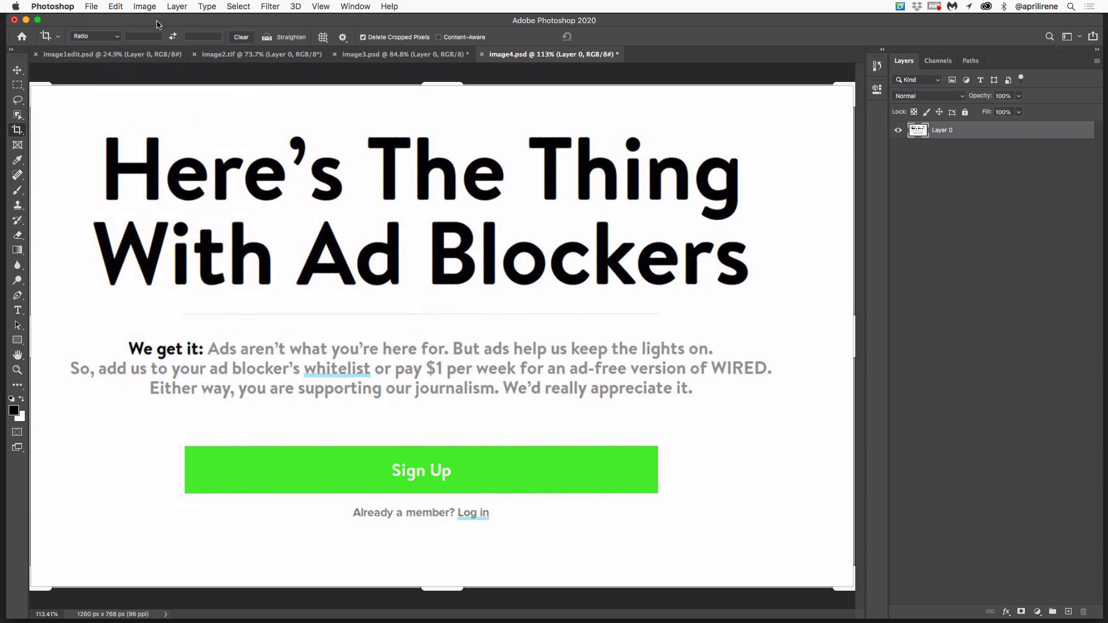
Turn off resampling in image4.psd's image size settings and set its resolution to 220 pixels/inch.
{"action": "left_click", "coordinate": [147, 6]}
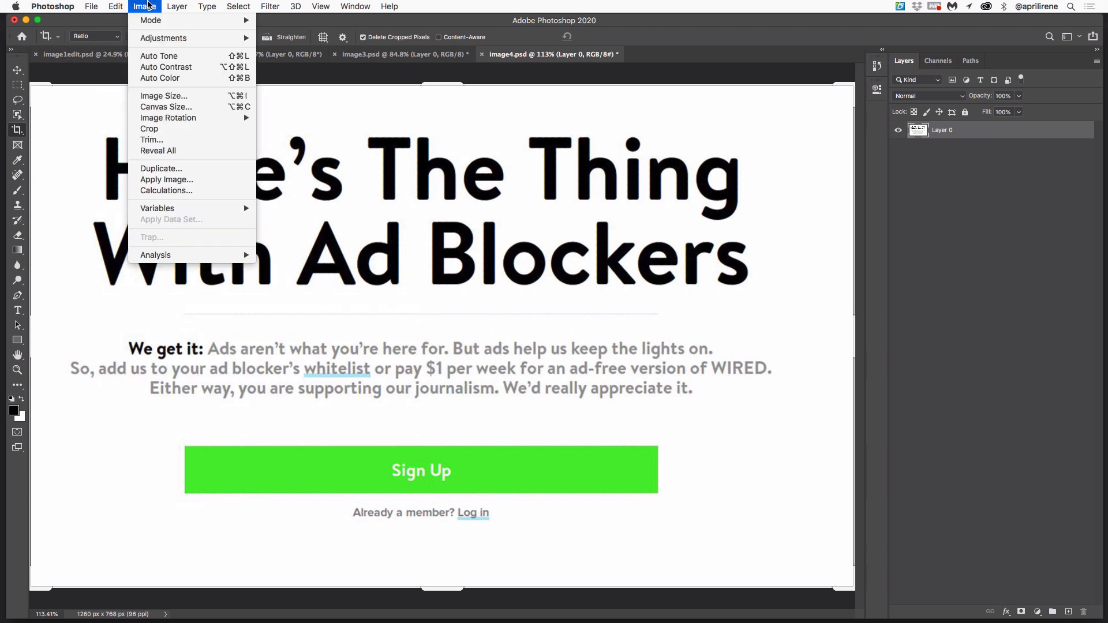
{"action": "left_click", "coordinate": [170, 97]}
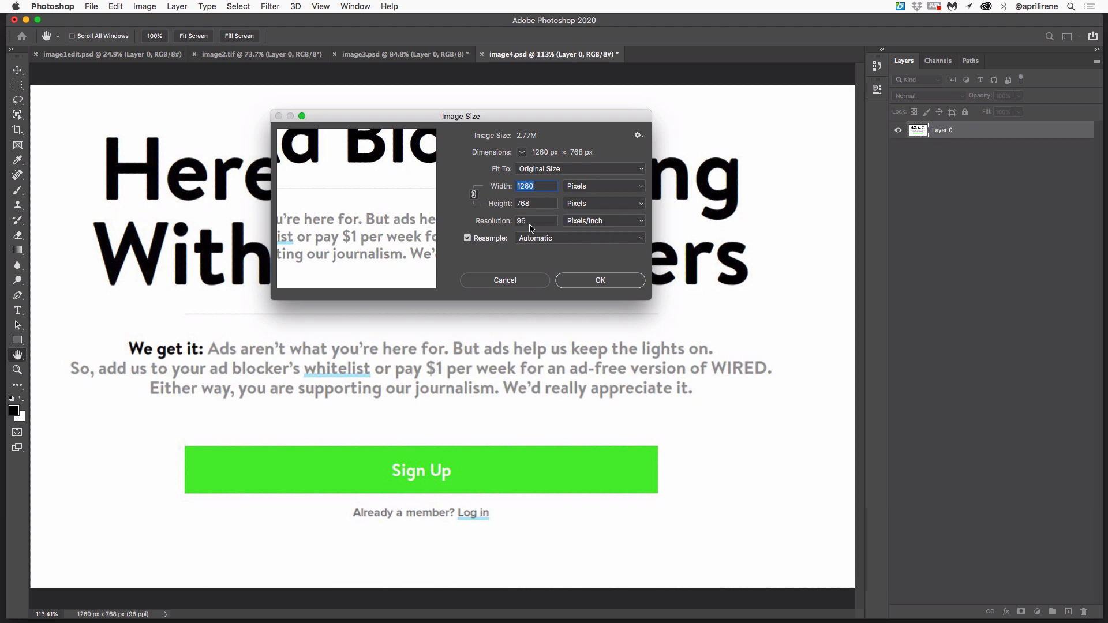
{"action": "left_click", "coordinate": [468, 238]}
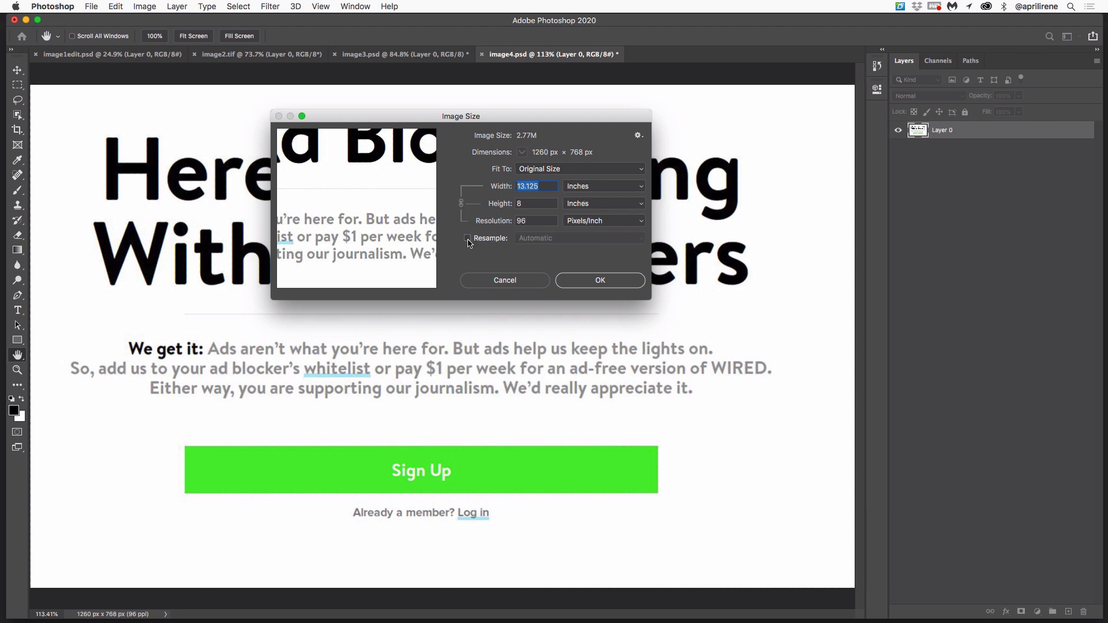
{"action": "double_click", "coordinate": [539, 220]}
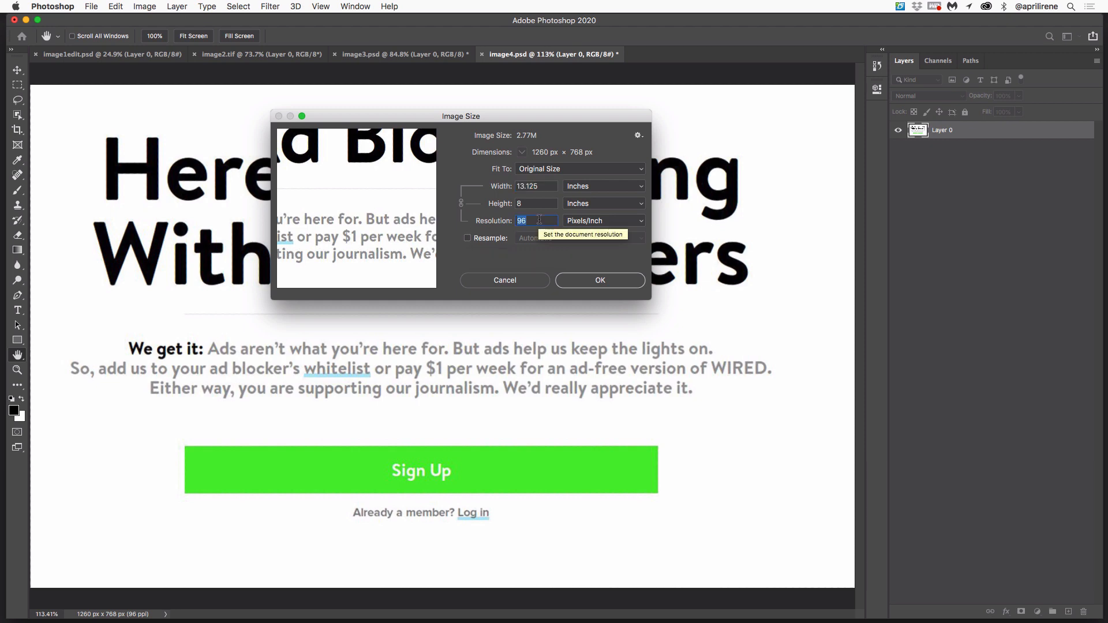
{"action": "type", "text": "220"}
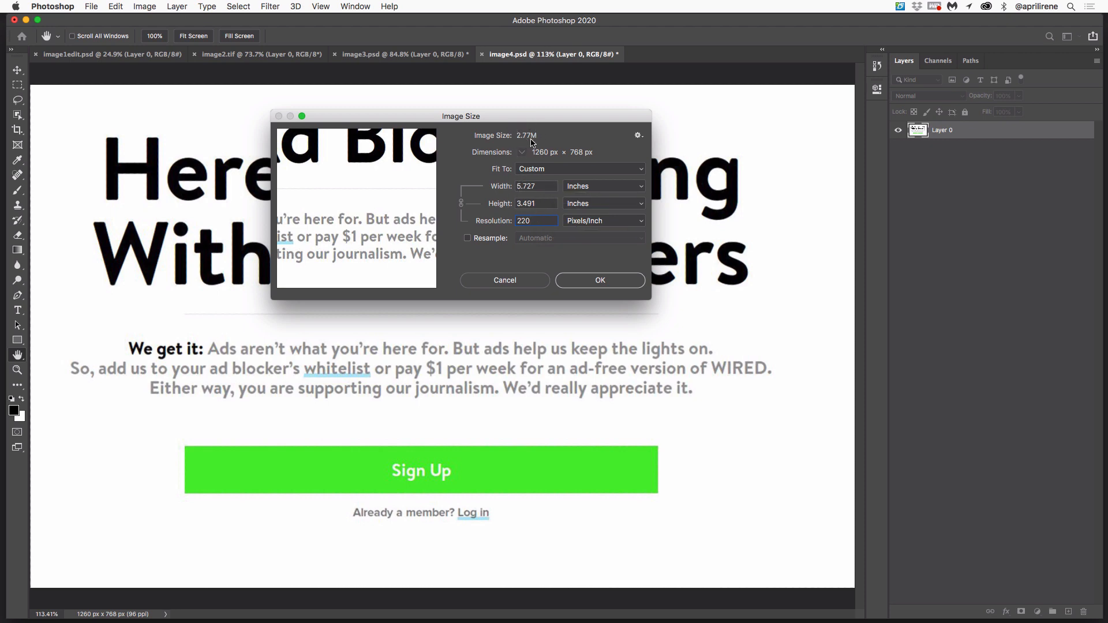
Turn resampling back on, resize image4.psd to a width of 1200 pixels, and return to the Crop tool.
{"action": "left_click", "coordinate": [467, 239]}
{"action": "left_click", "coordinate": [575, 190]}
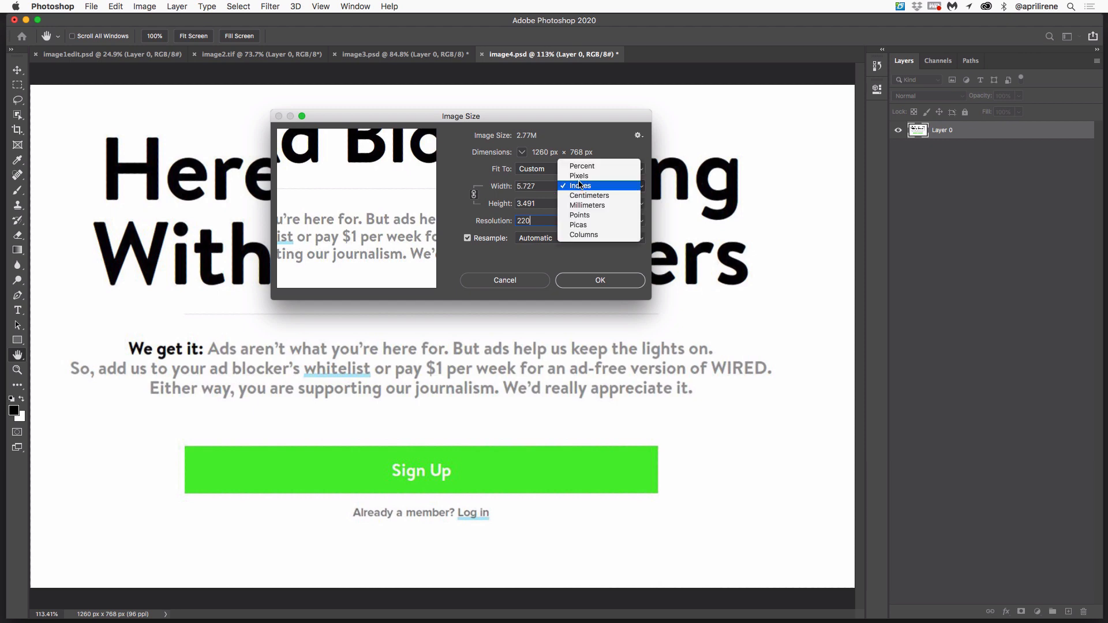
{"action": "left_click", "coordinate": [580, 176]}
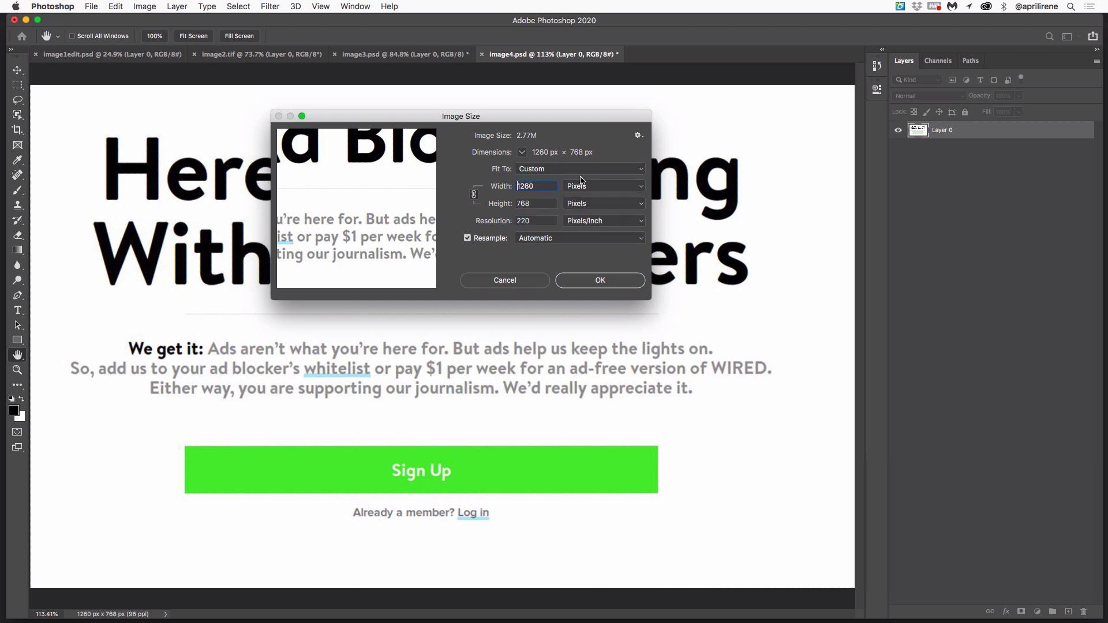
{"action": "double_click", "coordinate": [541, 185]}
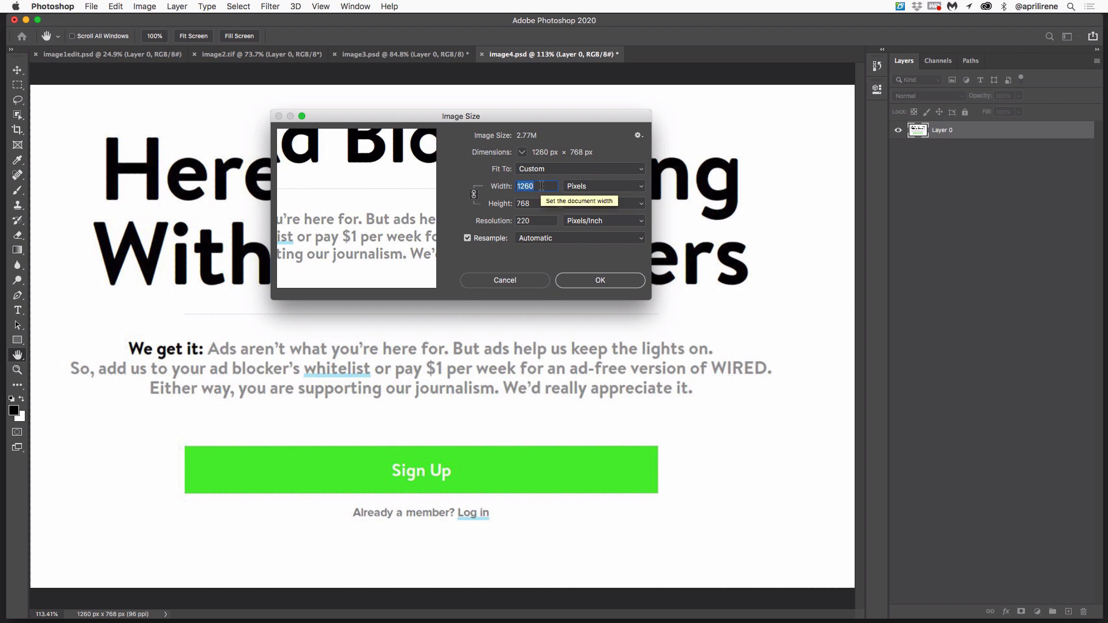
{"action": "type", "text": "12"}
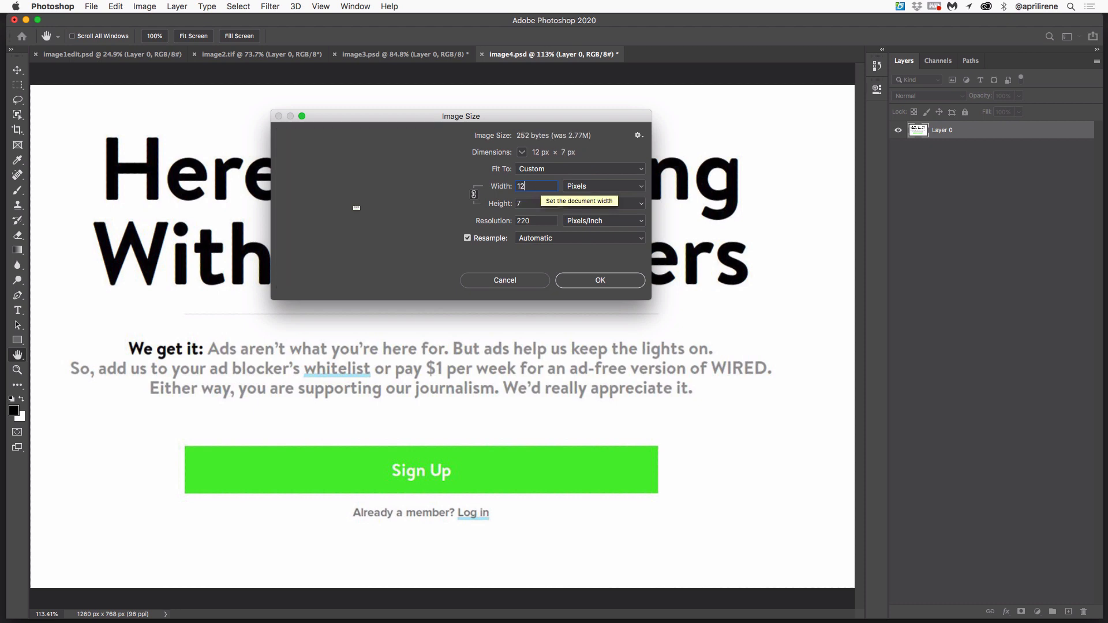
{"action": "type", "text": "00"}
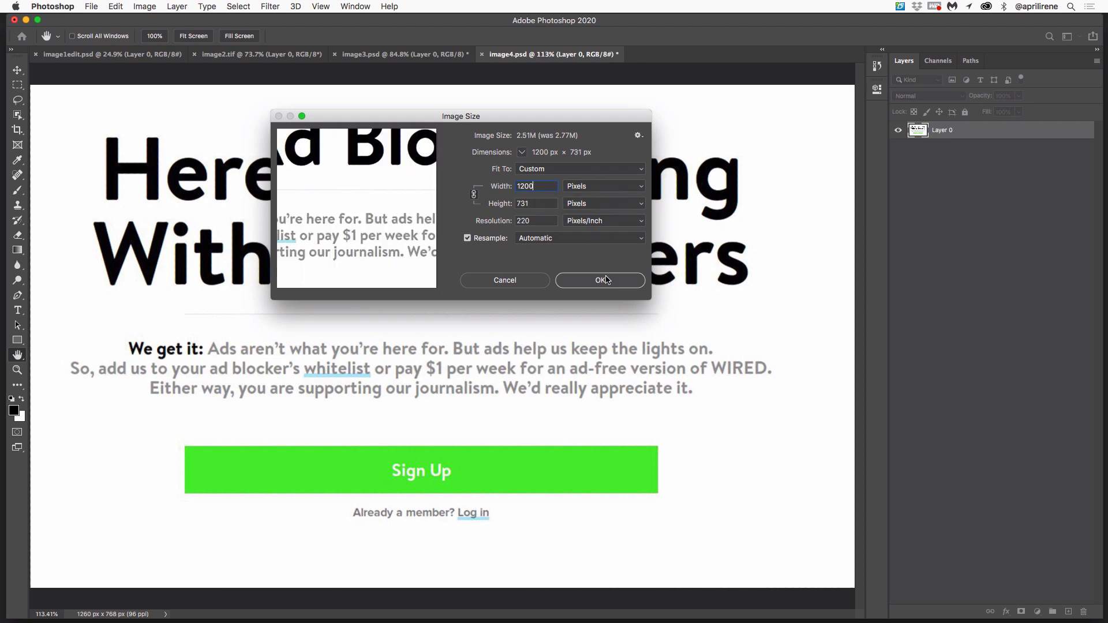
{"action": "left_click", "coordinate": [605, 280]}
{"action": "key", "text": "c"}
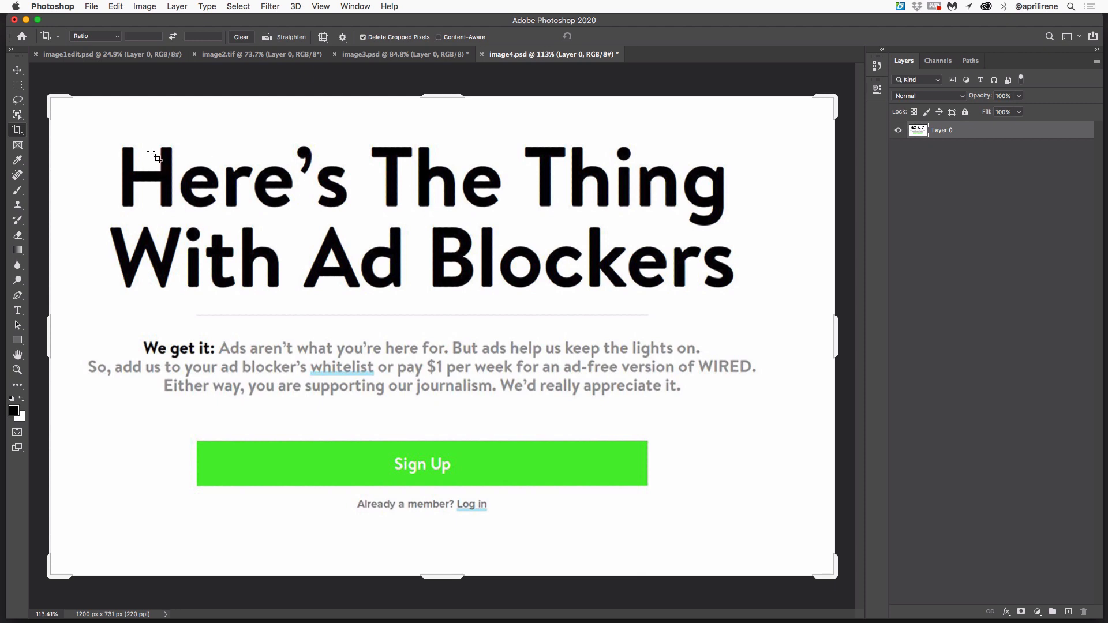
Export the resized screenshot as image4.png in PNG format with transparency into the current folder.
{"action": "left_click", "coordinate": [91, 7]}
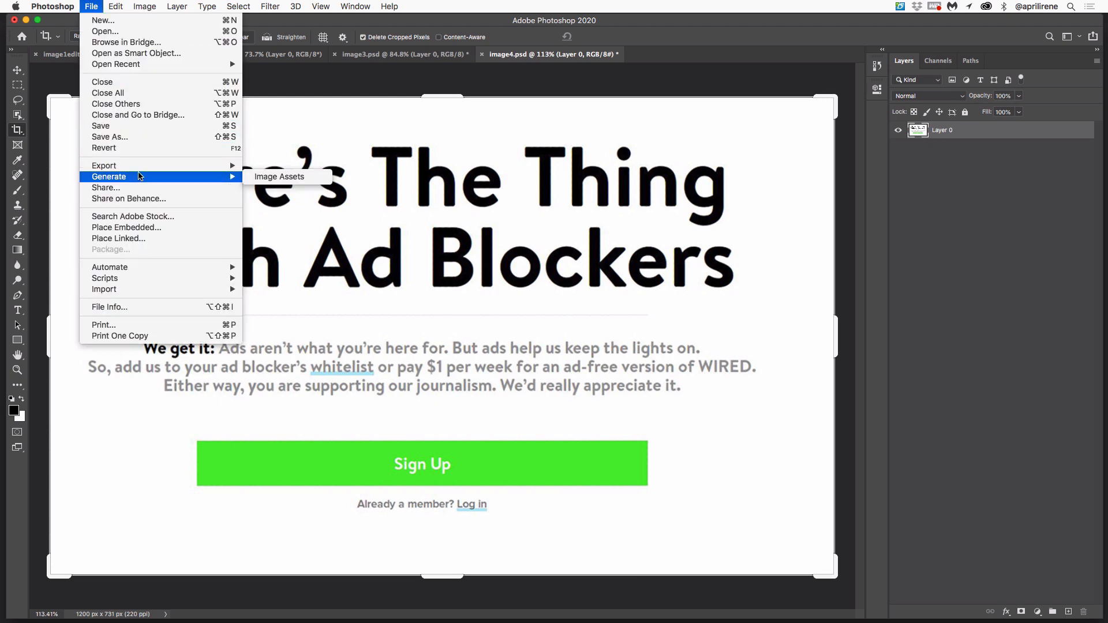
{"action": "mouse_move", "coordinate": [141, 168]}
{"action": "left_click", "coordinate": [294, 178]}
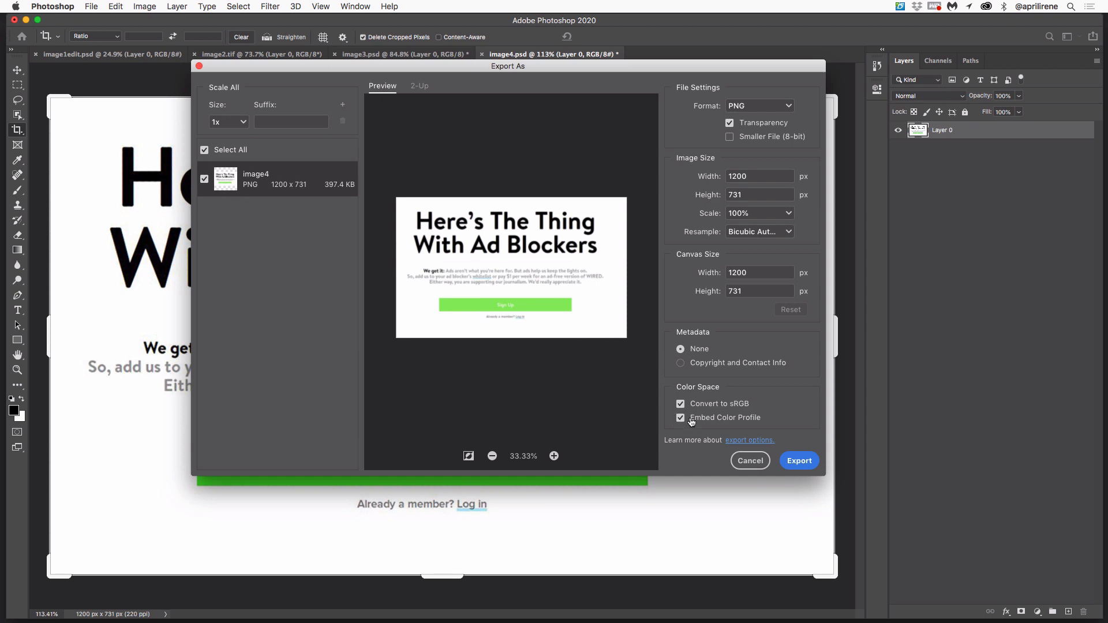
{"action": "left_click", "coordinate": [799, 461]}
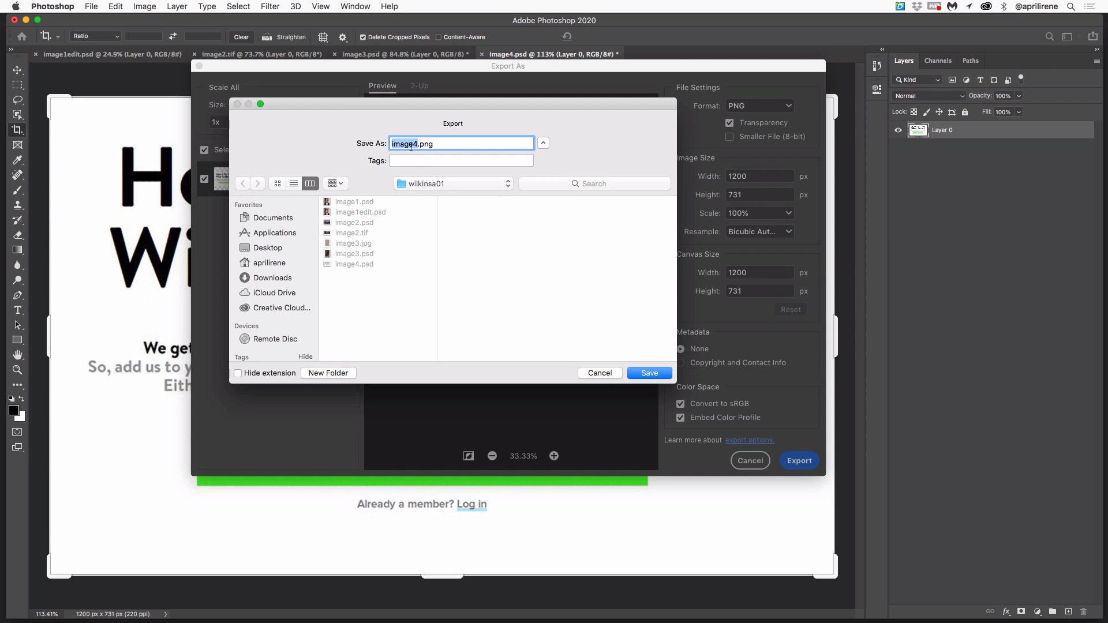
{"action": "left_click", "coordinate": [658, 376]}
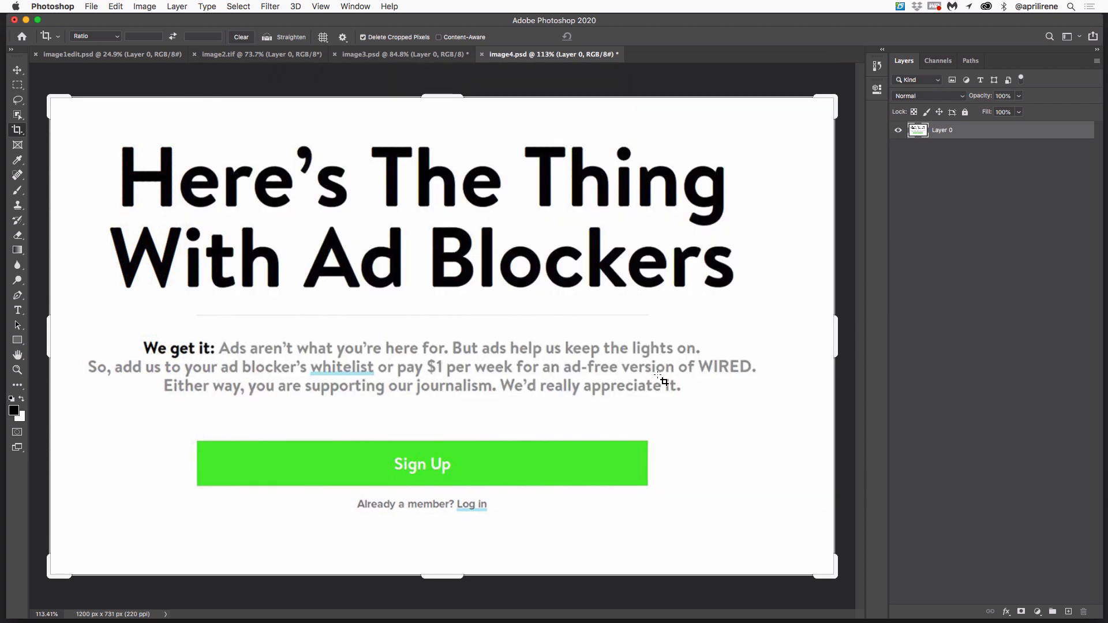
Switch to Finder, compress the desktop folder holding the edited images into a ZIP archive, and move the archive clear of the folder.
{"action": "key", "text": "super+h"}
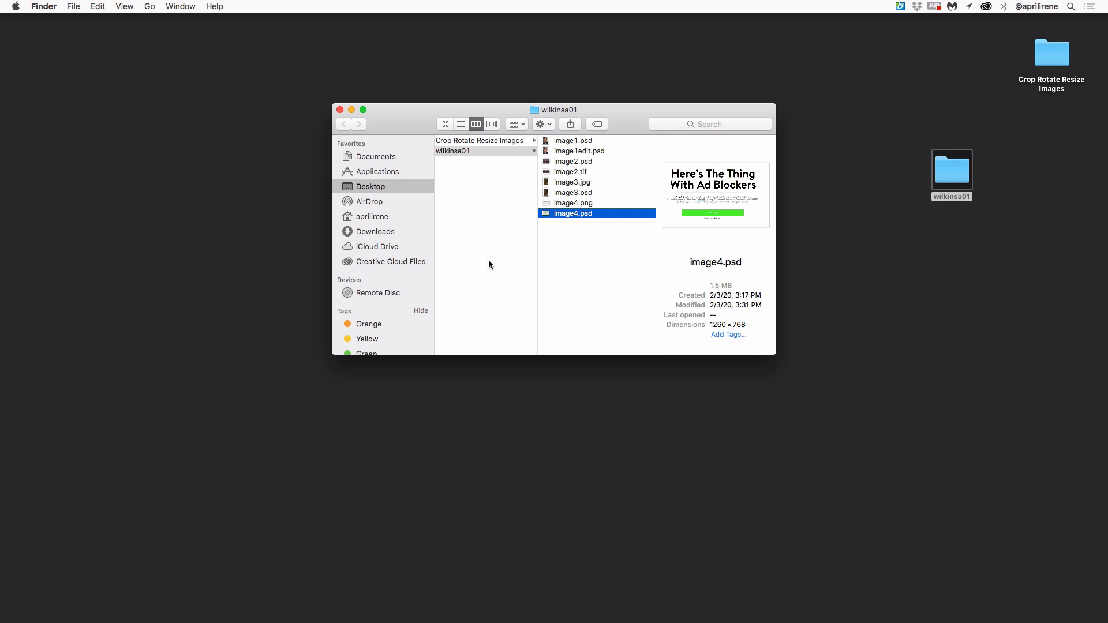
{"action": "left_click", "coordinate": [339, 110]}
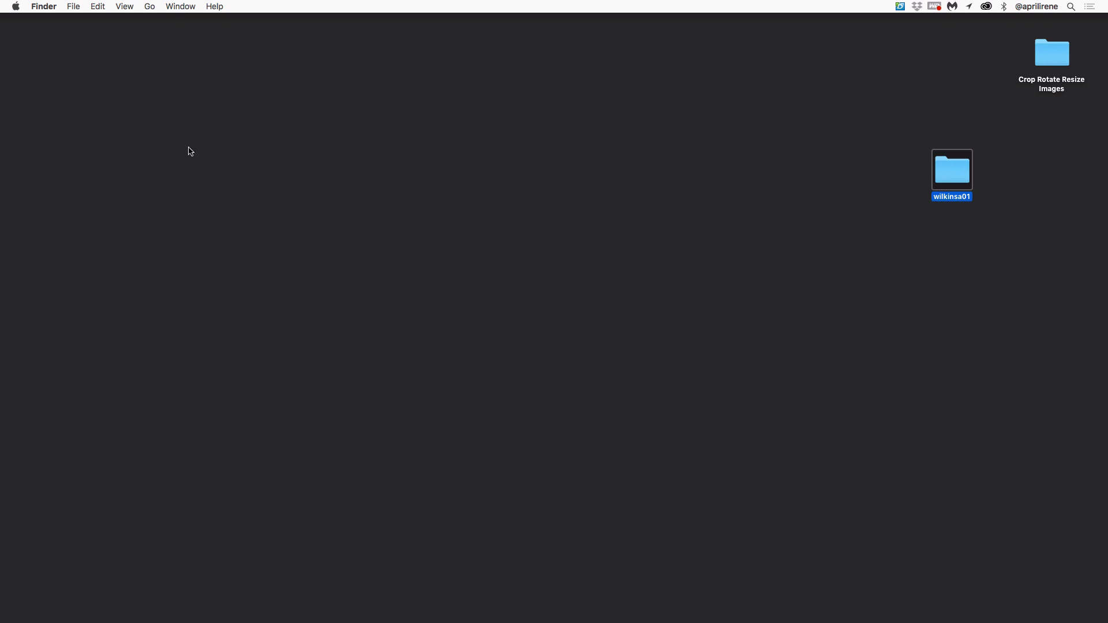
{"action": "left_click", "coordinate": [74, 7]}
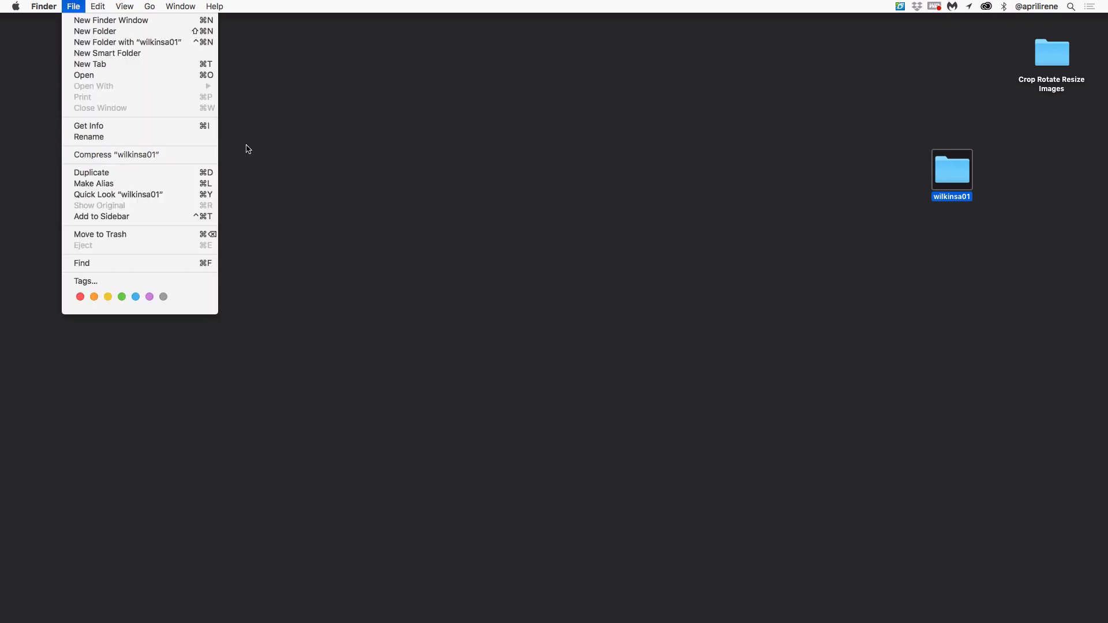
{"action": "left_click", "coordinate": [733, 223]}
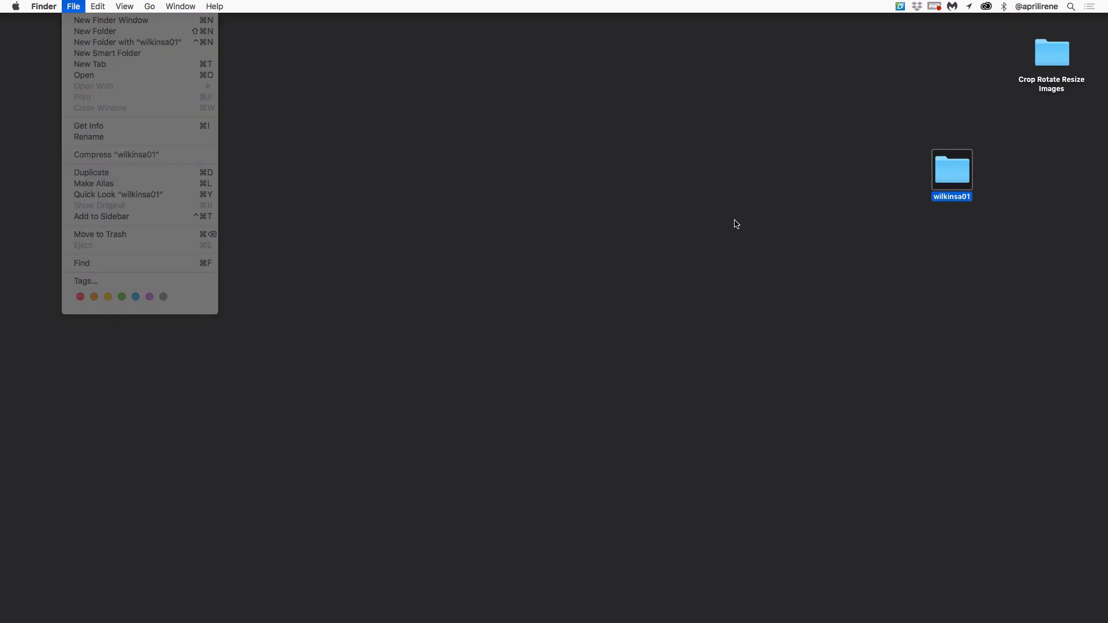
{"action": "right_click", "coordinate": [949, 176]}
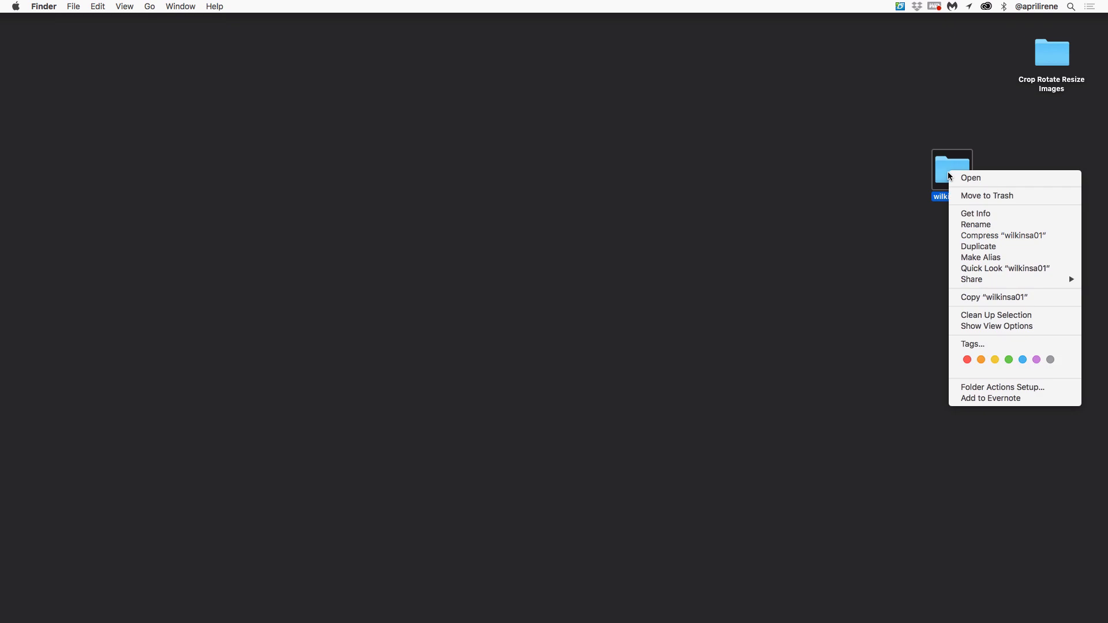
{"action": "left_click", "coordinate": [1004, 236]}
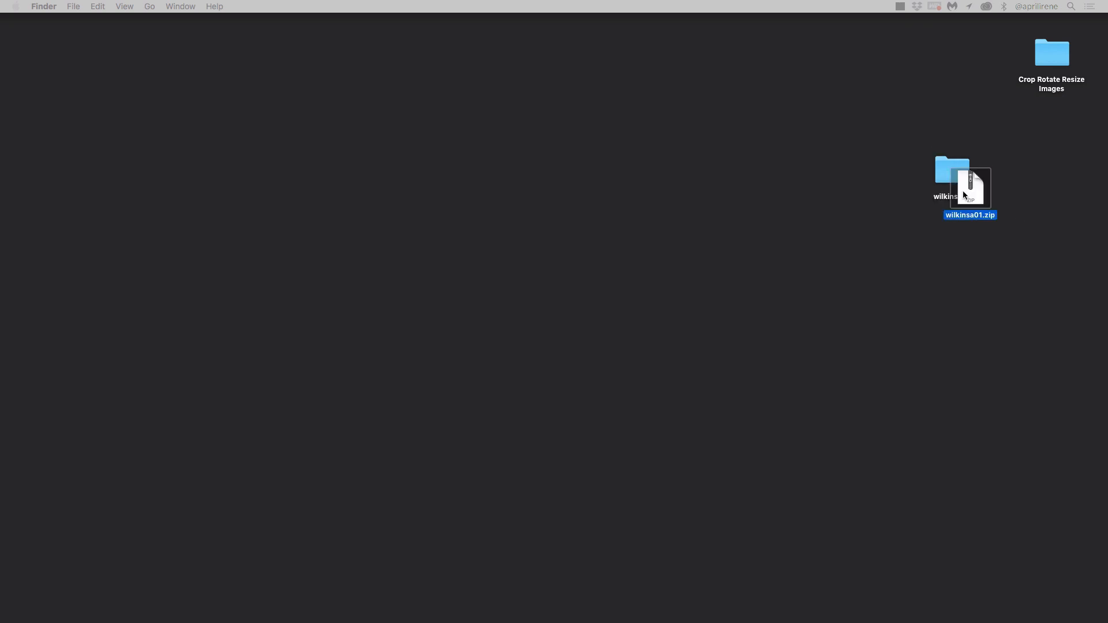
{"action": "left_click_drag", "start_coordinate": [937, 189], "coordinate": [799, 203]}
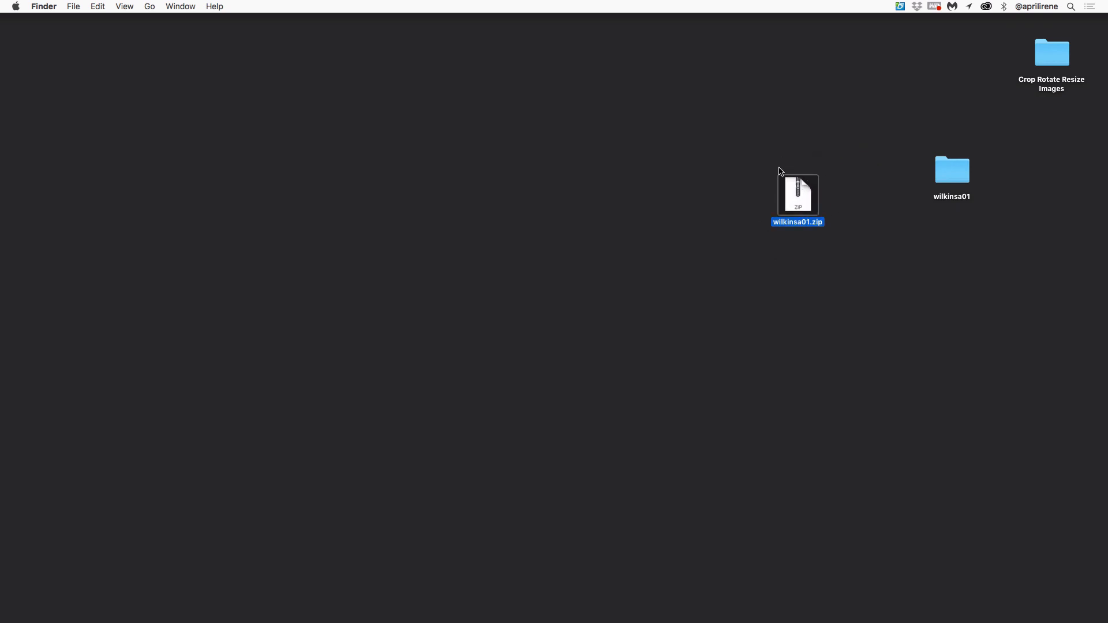